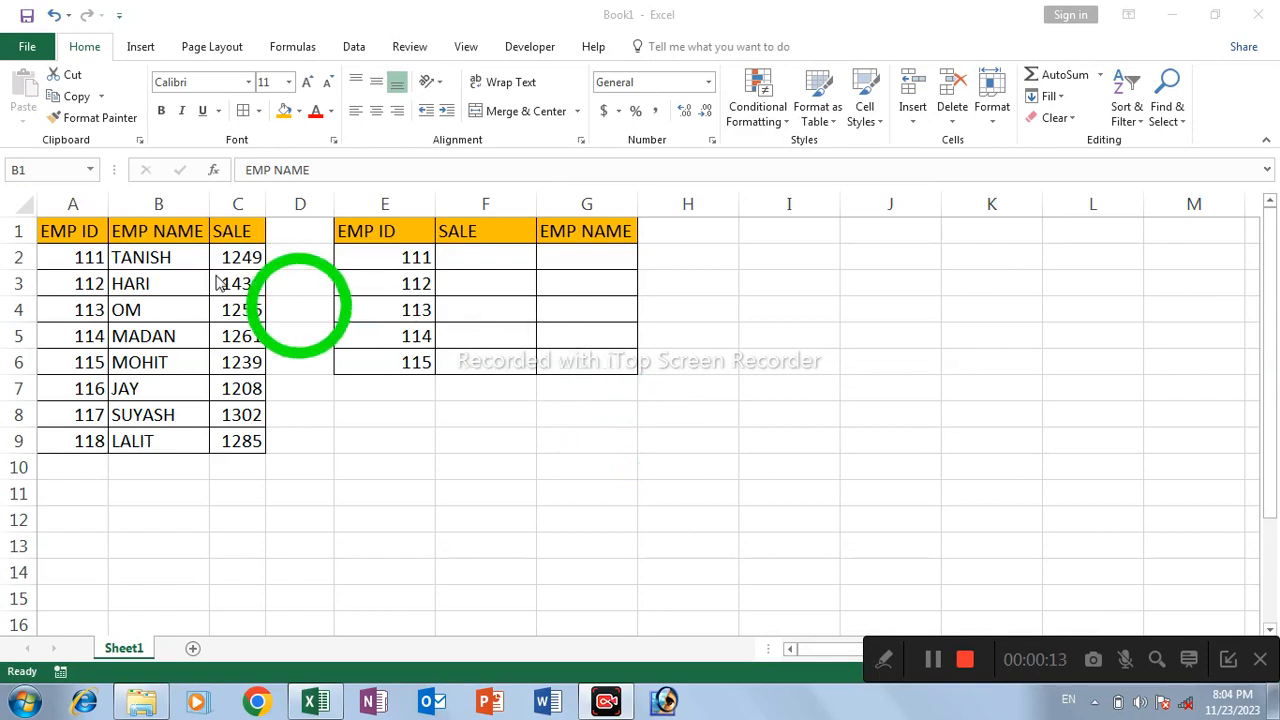
pyautogui.hotkey('ctrl', 'space')
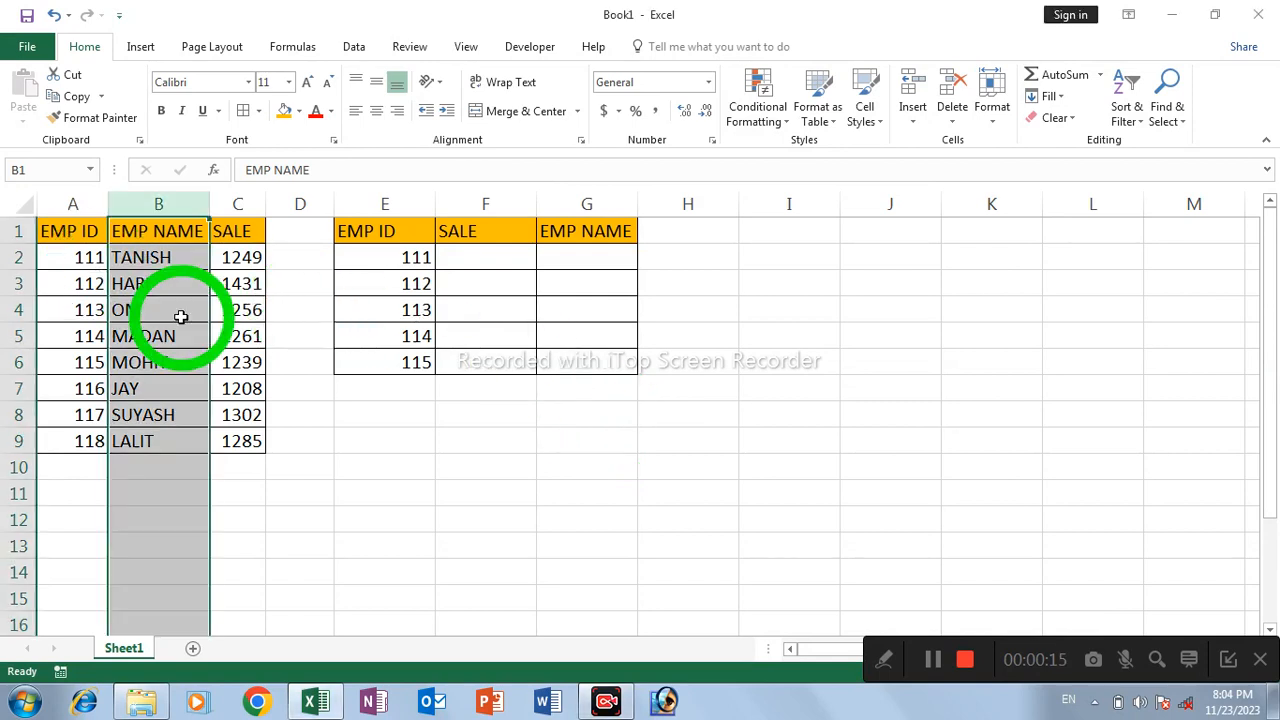
pyautogui.click(252, 328)
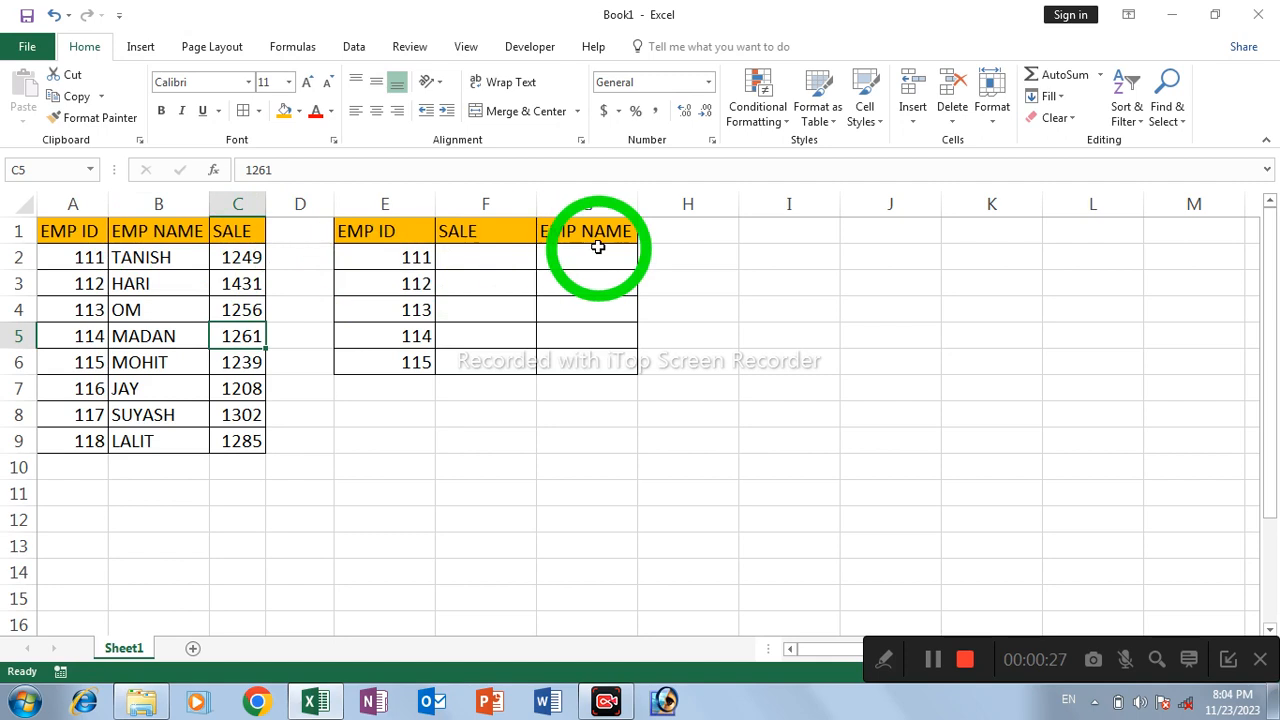
pyautogui.click(516, 256)
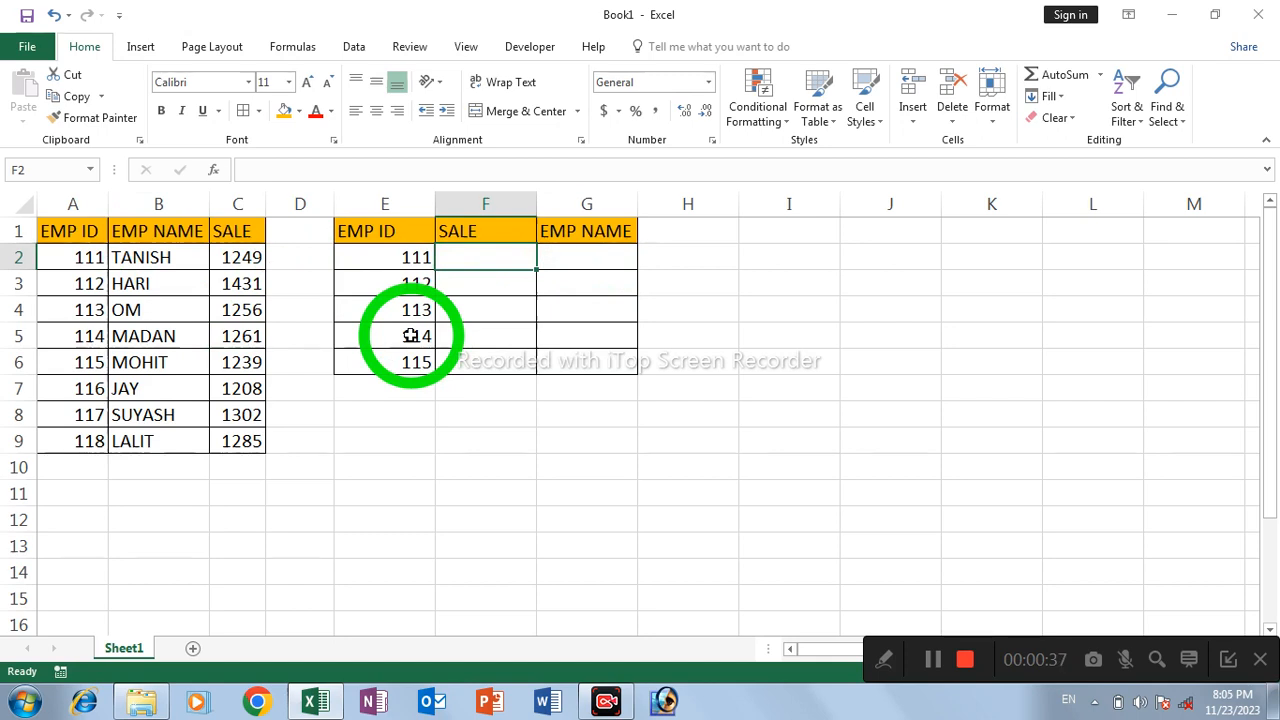
pyautogui.click(384, 203)
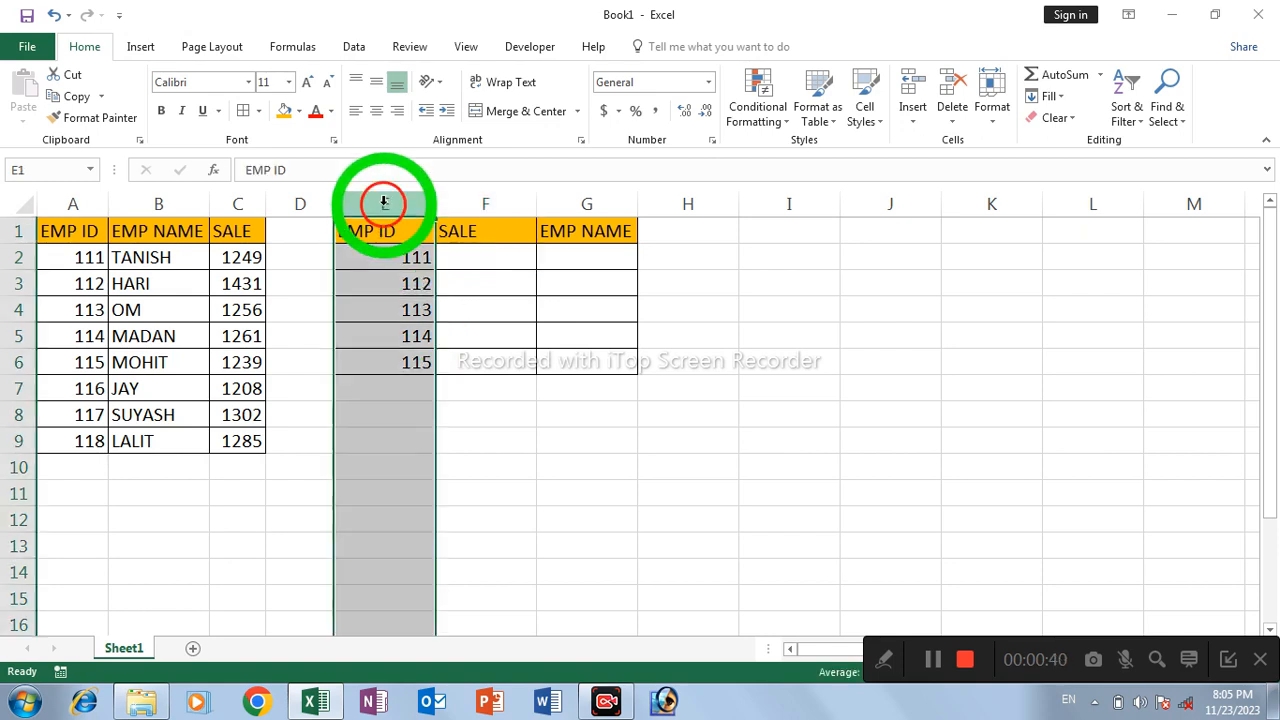
# - Autofit the width of column E, the EMP ID column of the lookup table, to its contents
pyautogui.click(466, 256)
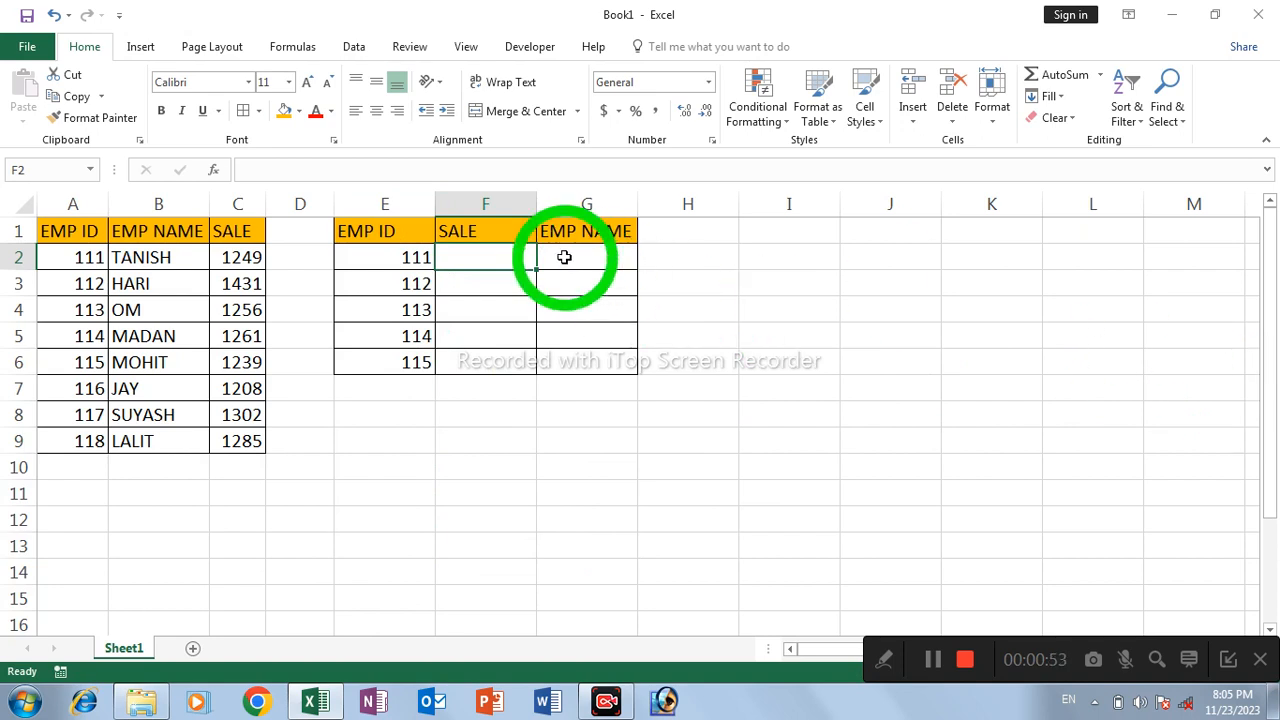
pyautogui.doubleClick(435, 204)
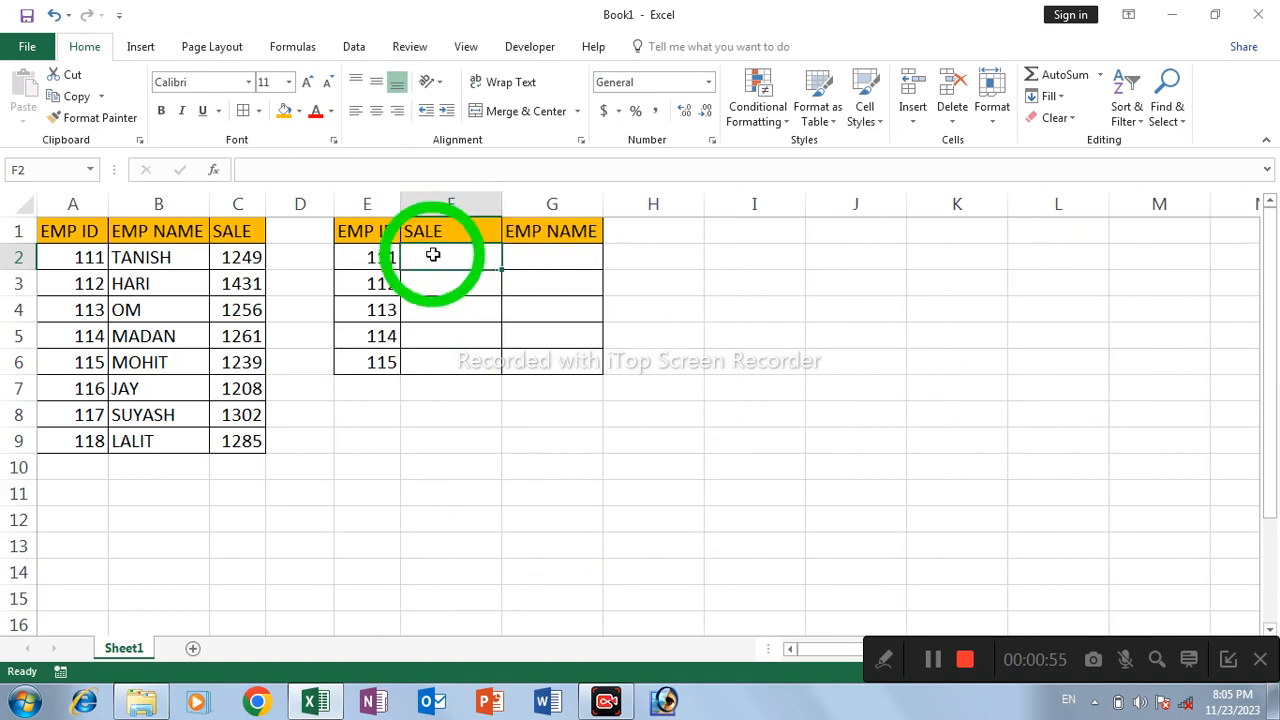
# - Start a VLOOKUP formula in F2 with $E2 as the lookup value, locking only the column
pyautogui.click(432, 256)
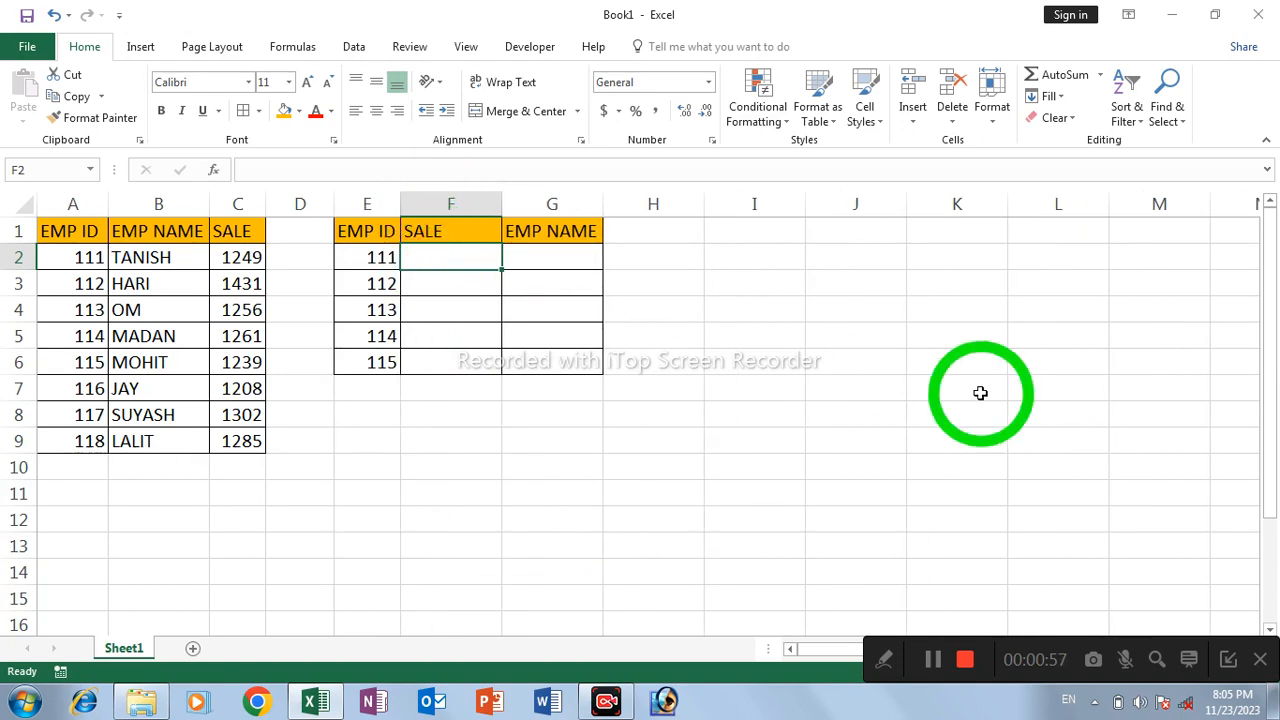
pyautogui.write('=')
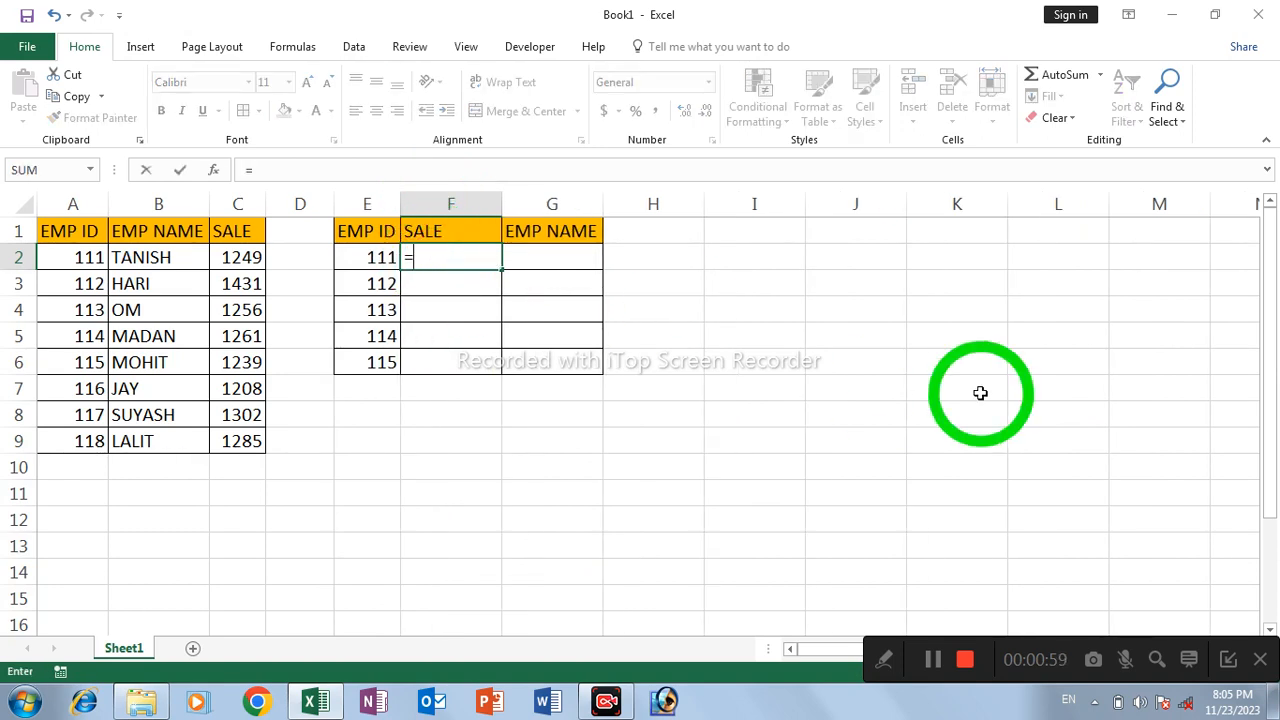
pyautogui.write('vl')
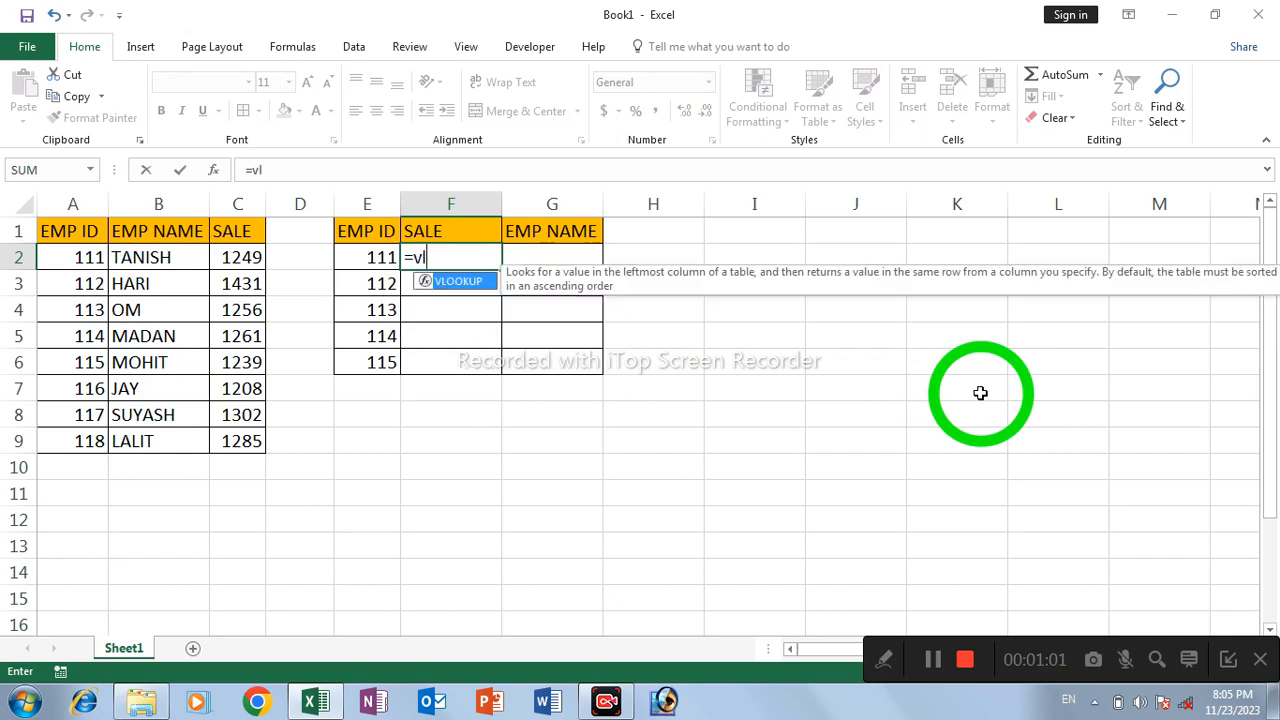
pyautogui.press('Tab')
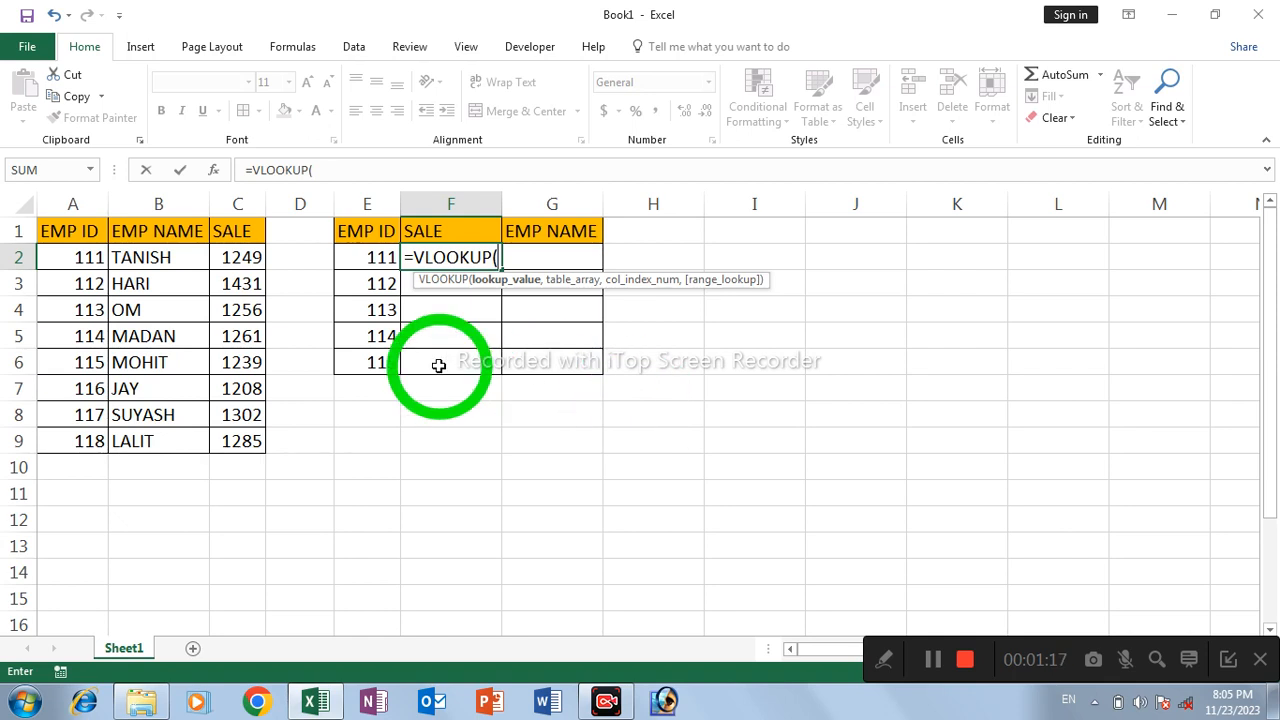
pyautogui.click(376, 257)
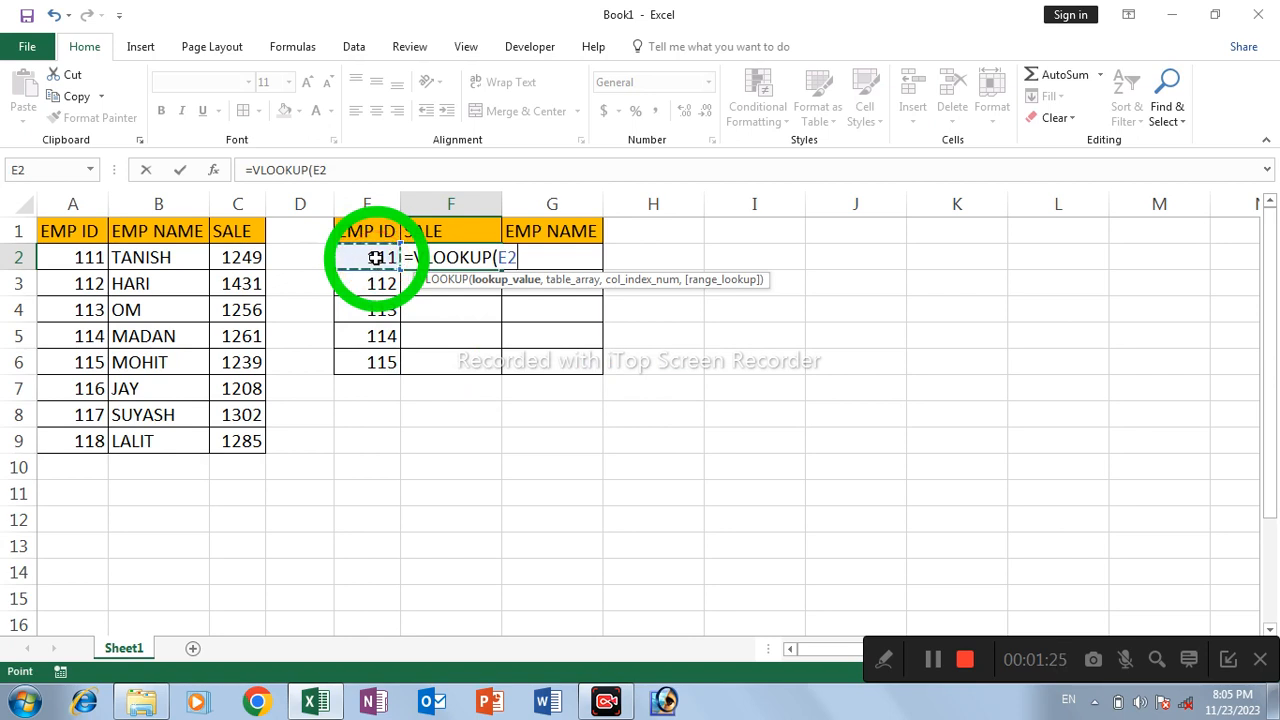
pyautogui.press('F4')
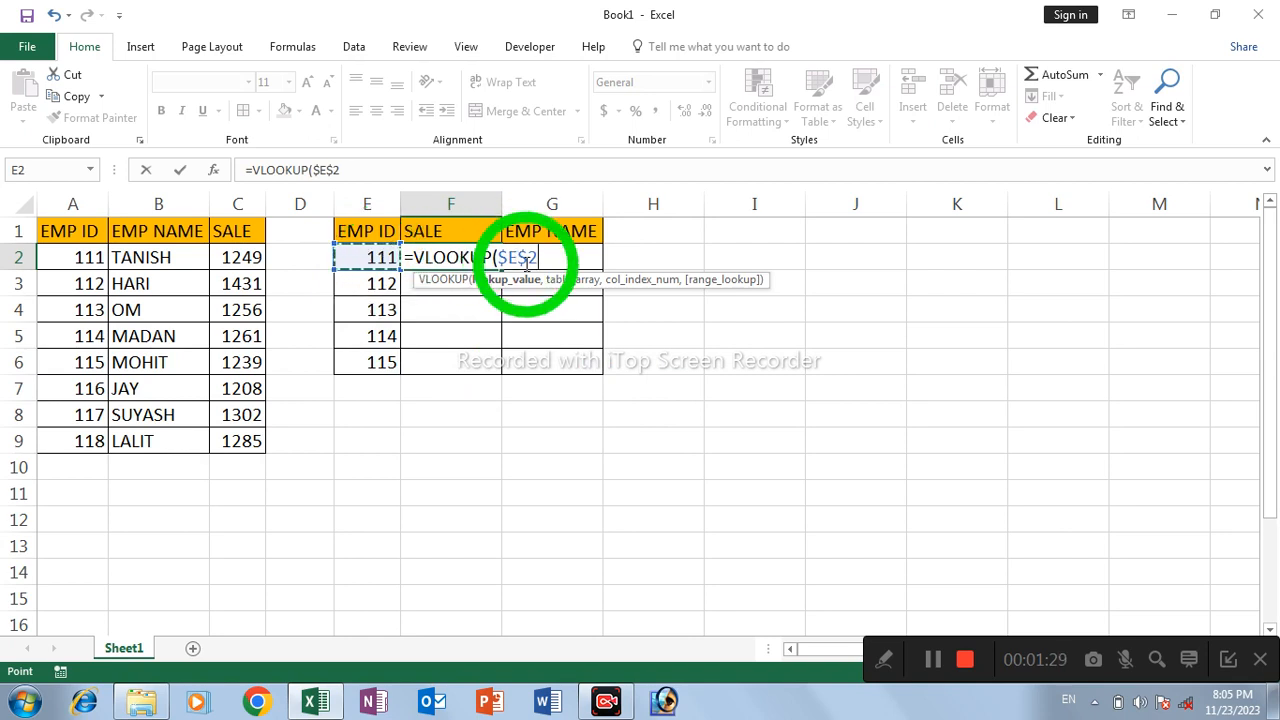
pyautogui.click(527, 260)
pyautogui.press('BackSpace')
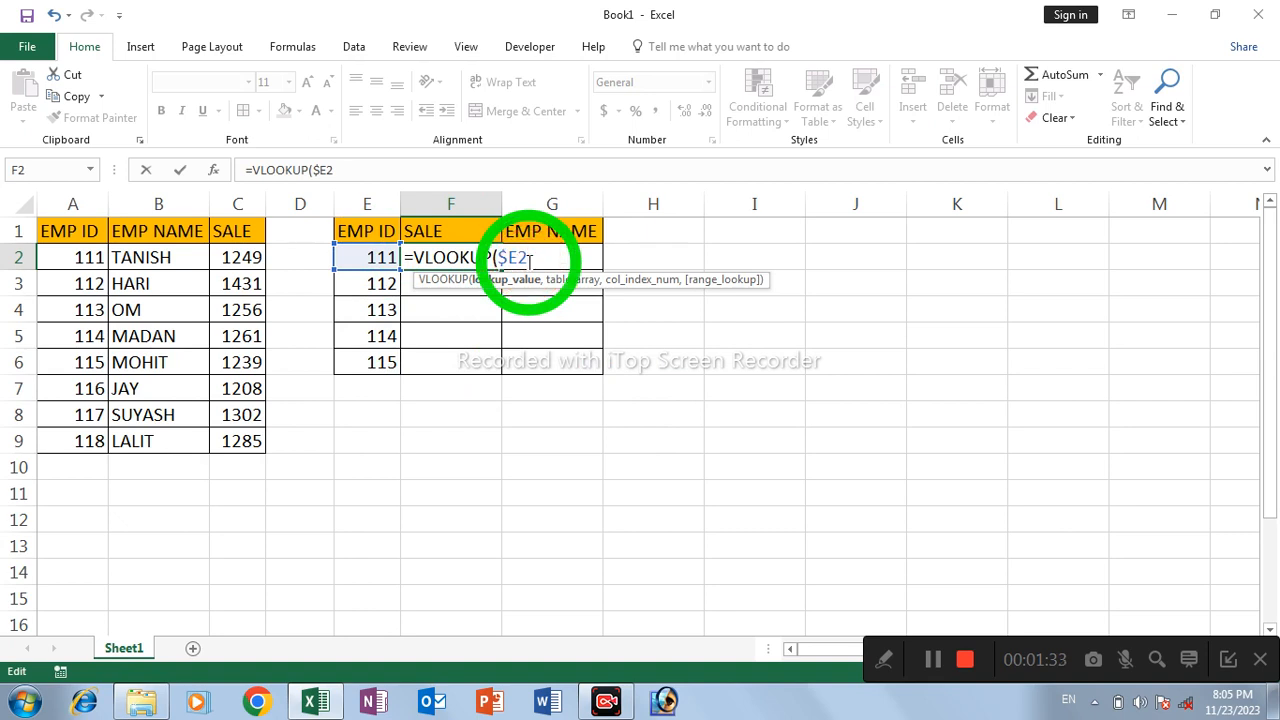
pyautogui.write(',')
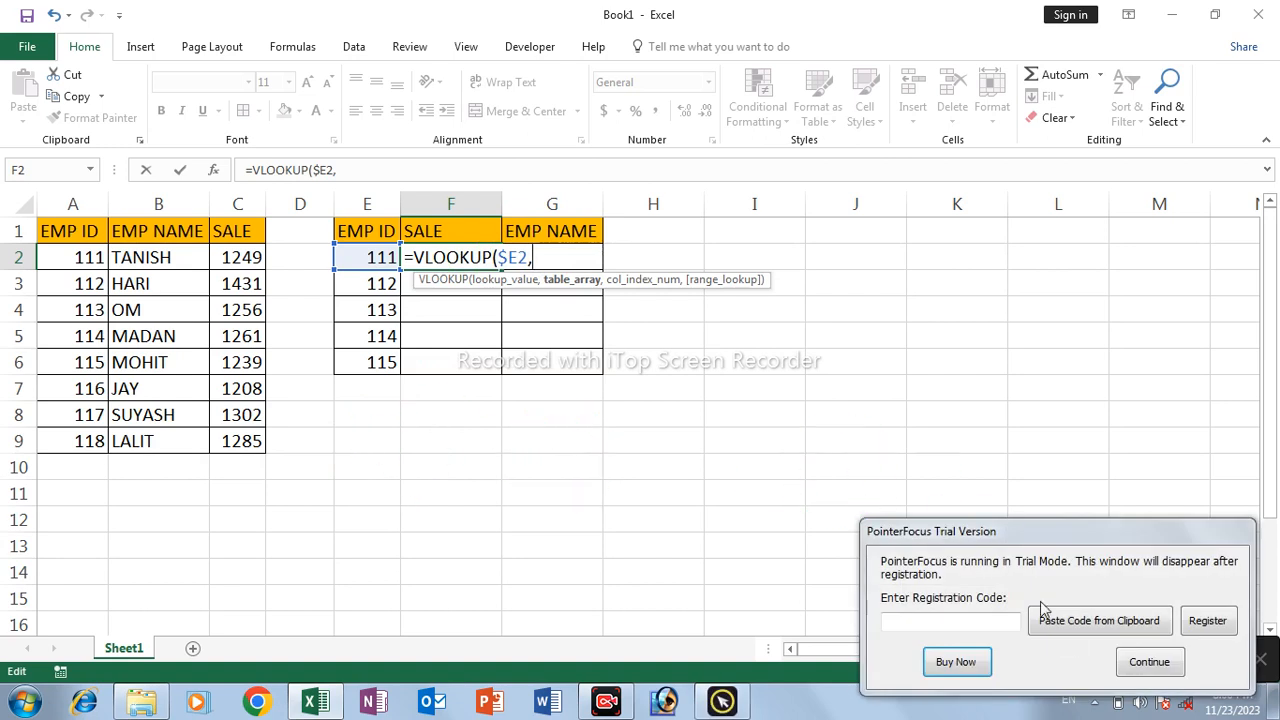
# - Dismiss the PointerFocus trial notice and nest CHOOSE as the VLOOKUP's table array with {1,2,3} as its index number
pyautogui.click(1137, 671)
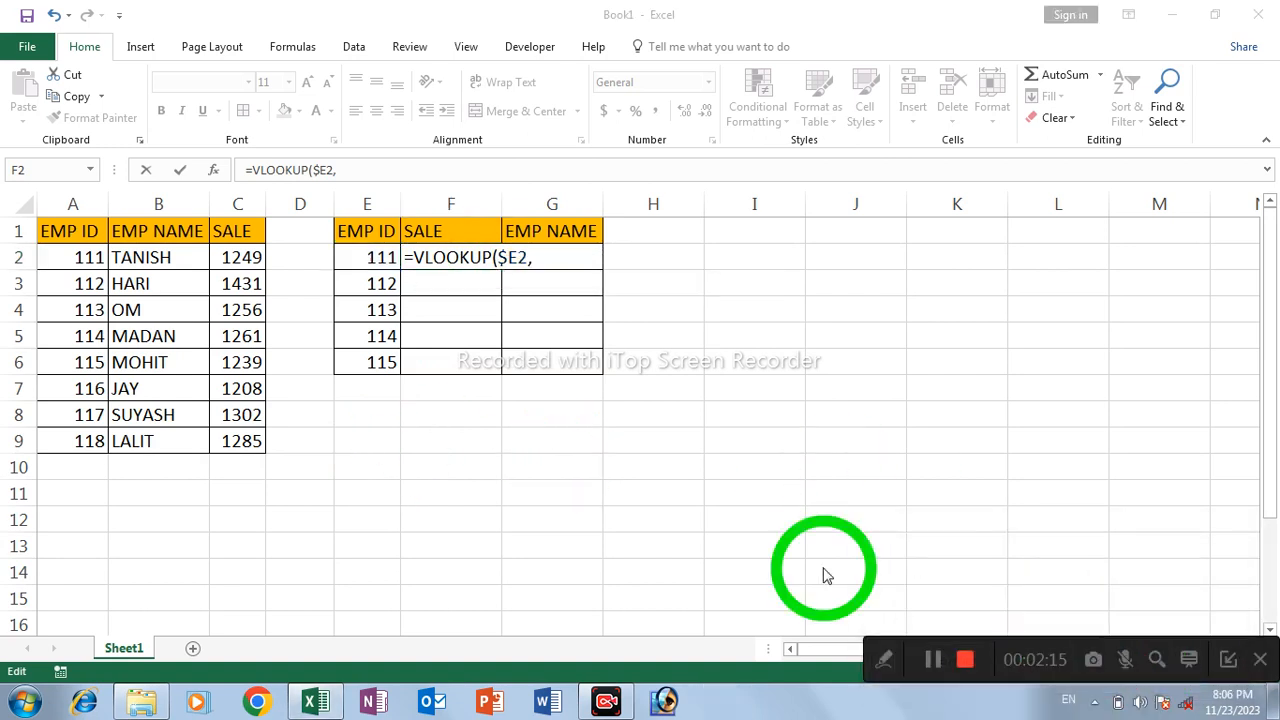
pyautogui.click(533, 259)
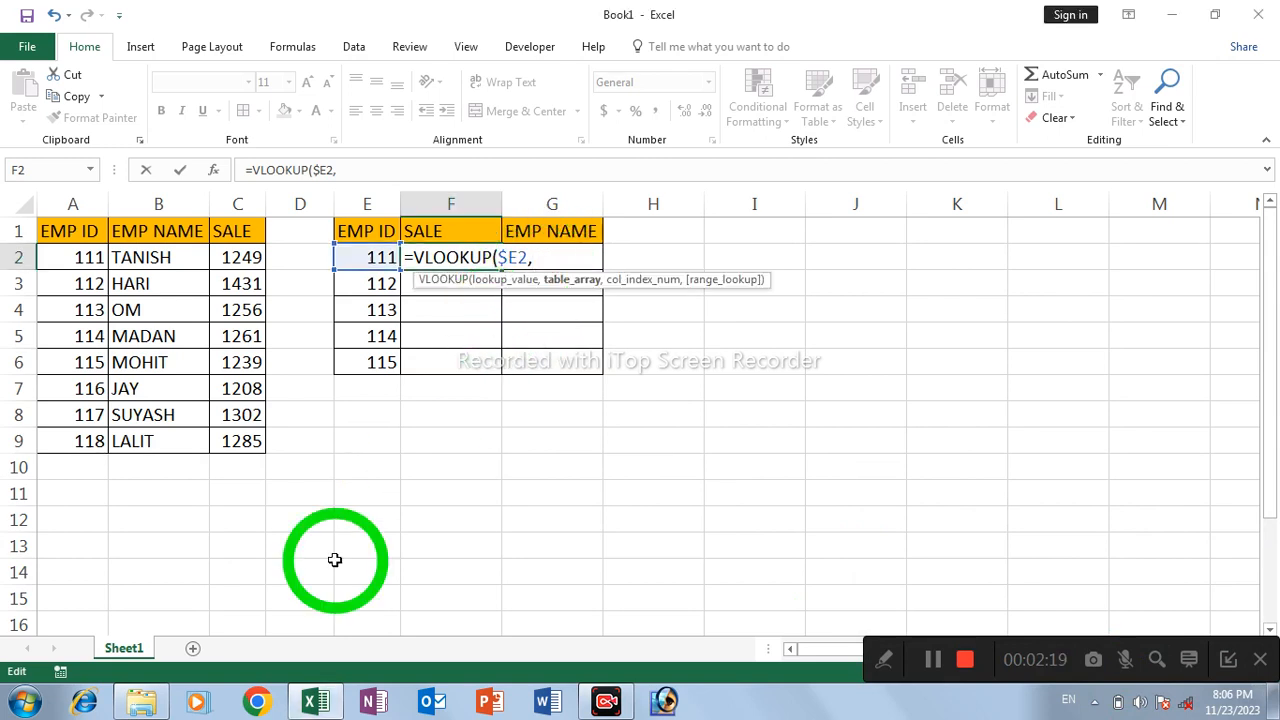
pyautogui.write('ch')
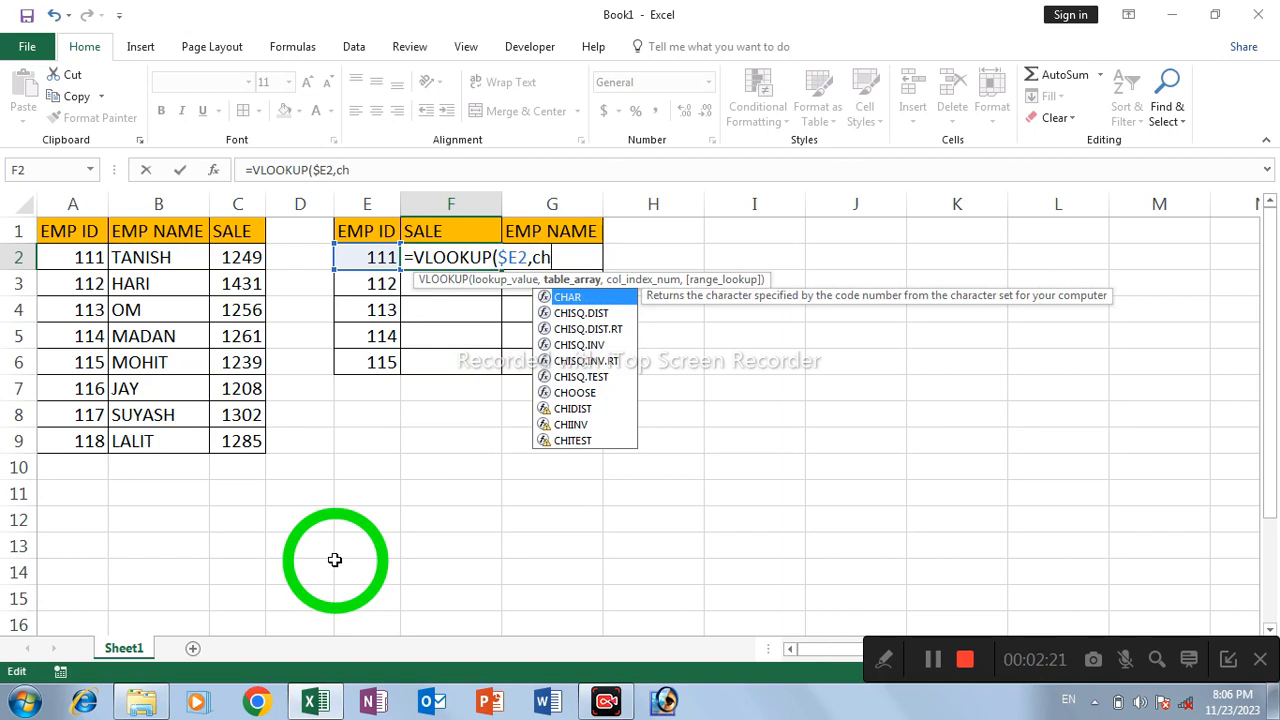
pyautogui.write('o')
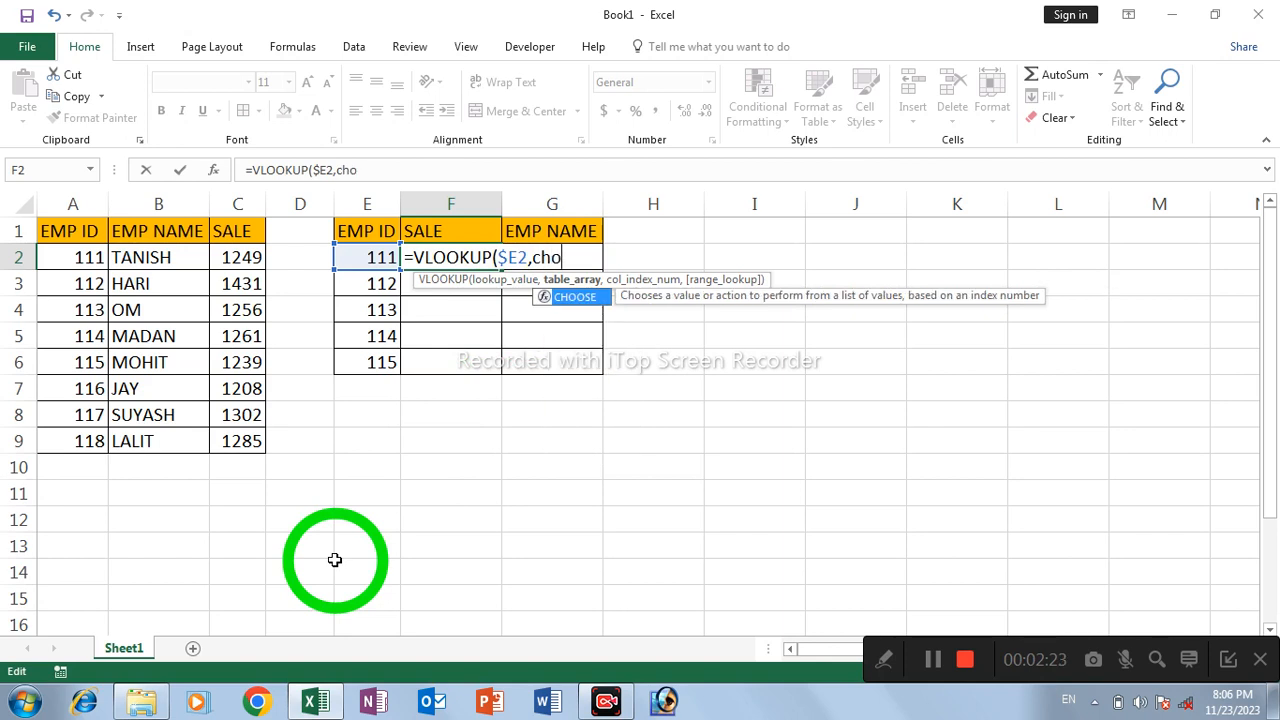
pyautogui.press('Tab')
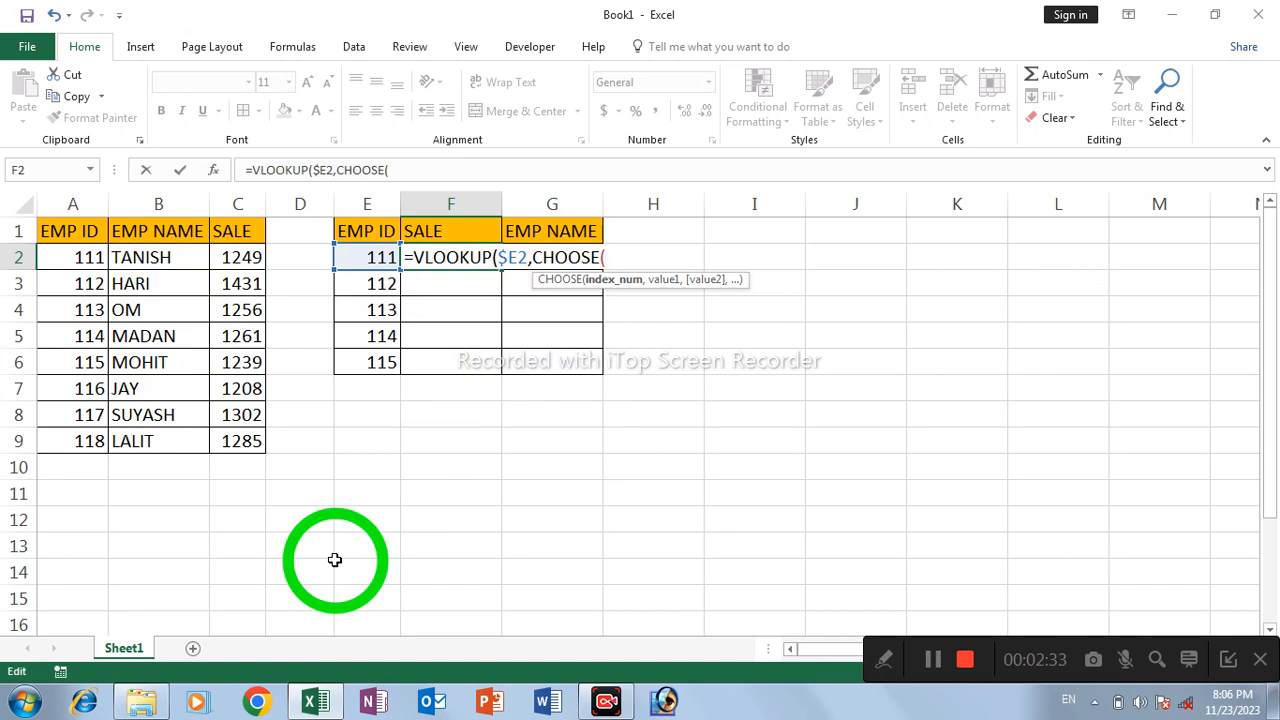
pyautogui.press('shift')
pyautogui.write('{1,2,3')
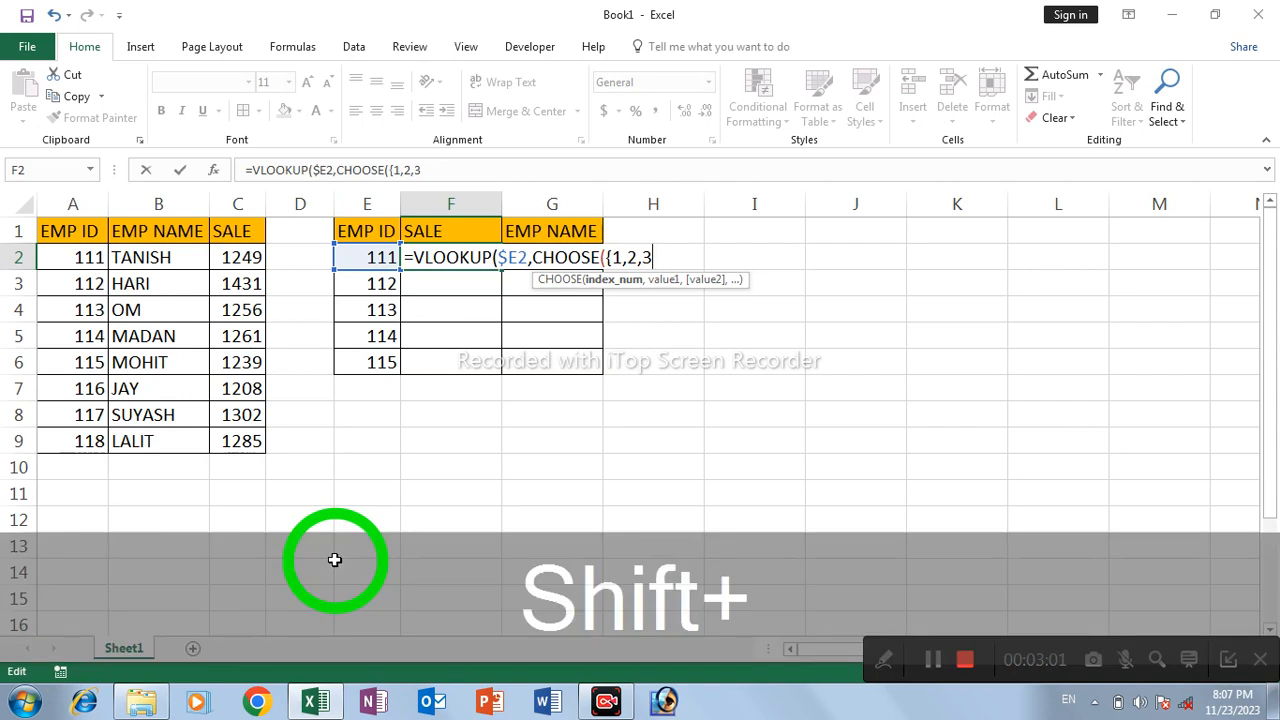
pyautogui.write('}')
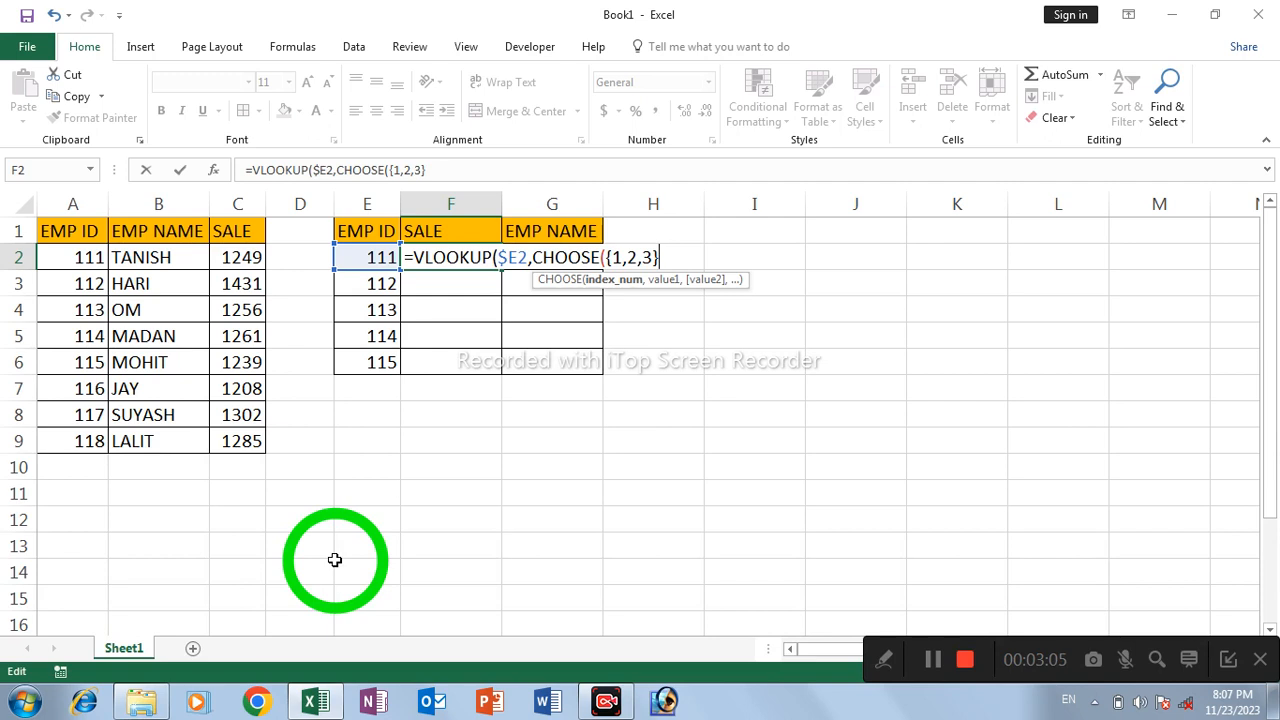
pyautogui.write(',')
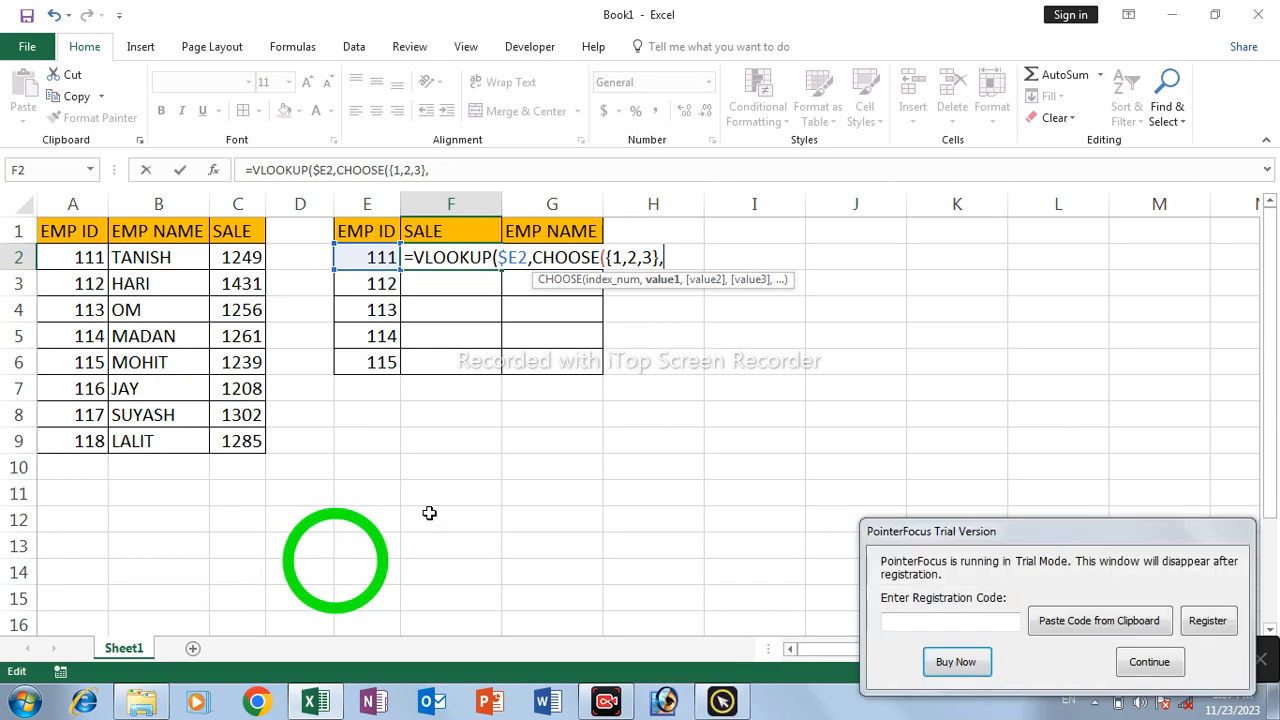
# - Dismiss the PointerFocus trial notice and add the employee IDs $A$2:$A$9 as CHOOSE's first value, as an absolute range
pyautogui.click(1146, 663)
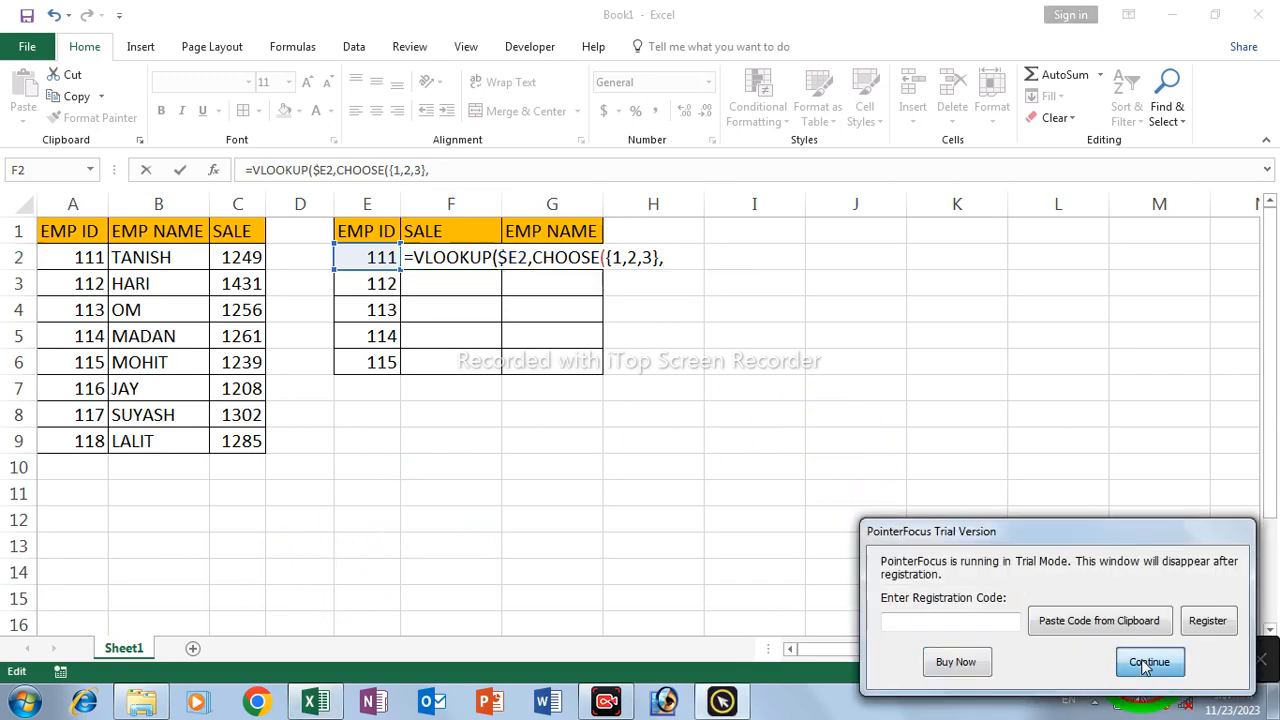
pyautogui.click(678, 257)
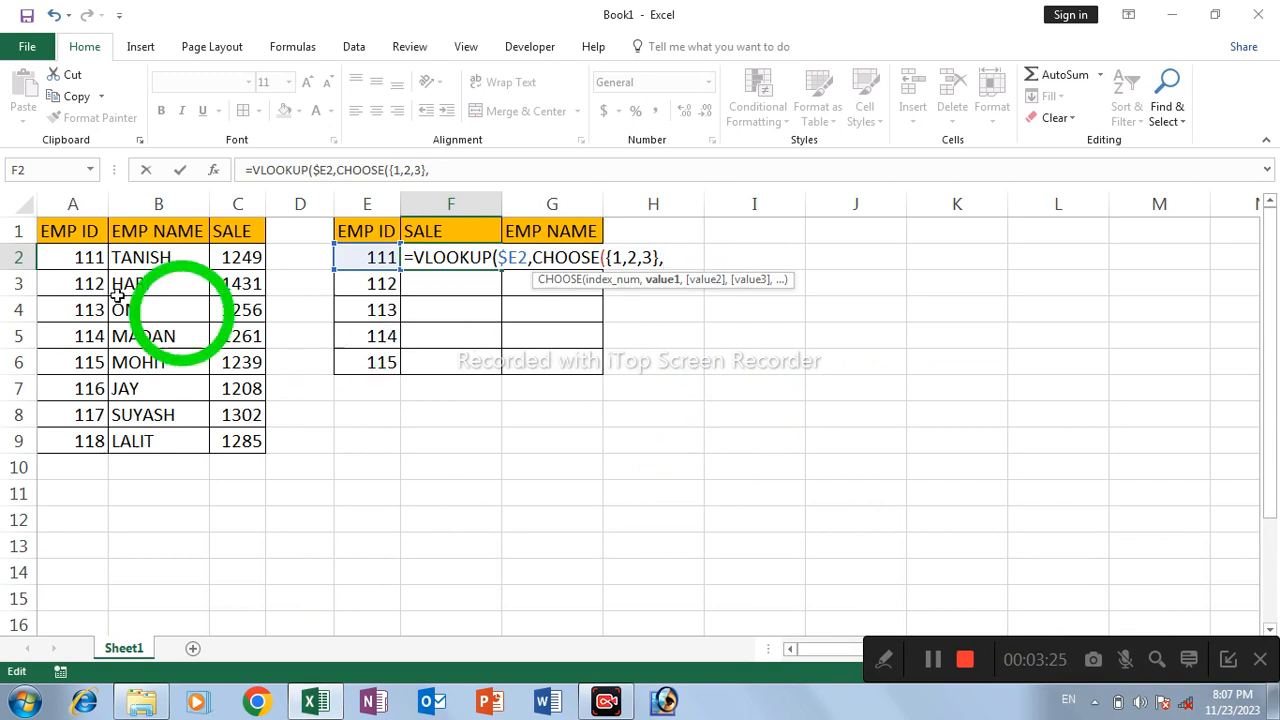
pyautogui.click(64, 262)
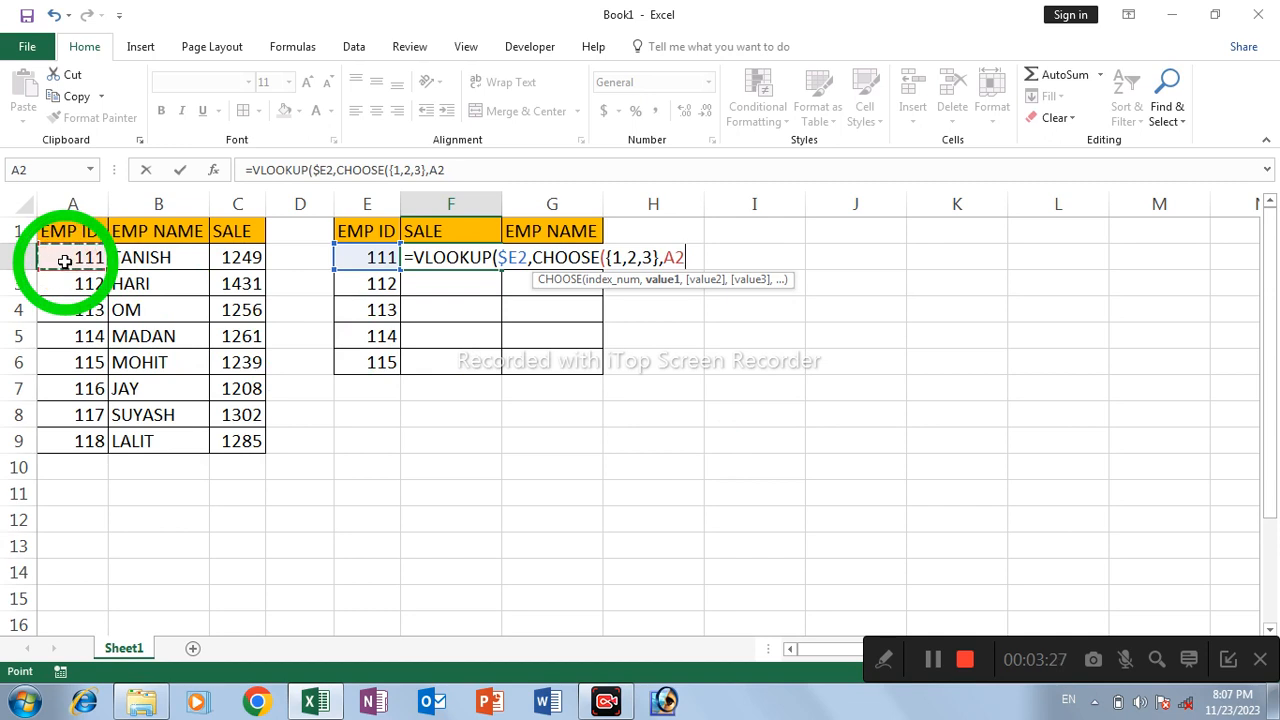
pyautogui.hotkey('ctrl', 'shift', 'Down')
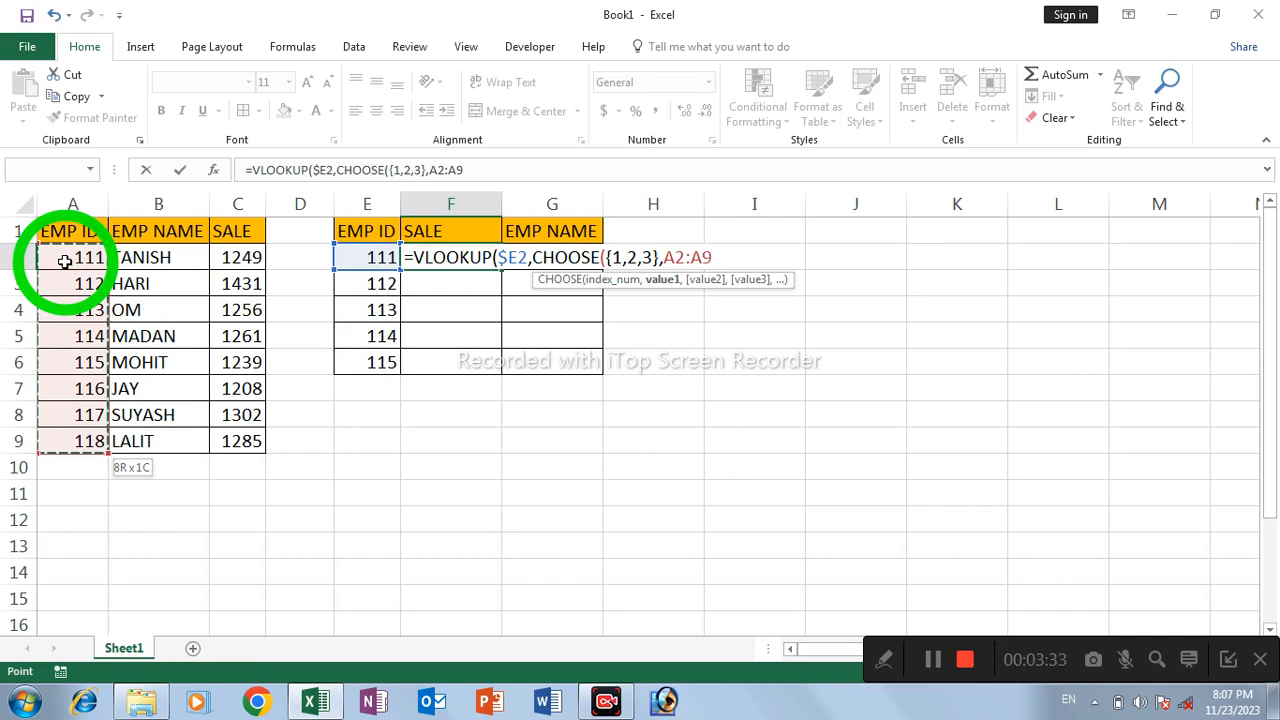
pyautogui.press('F4')
pyautogui.write(',')
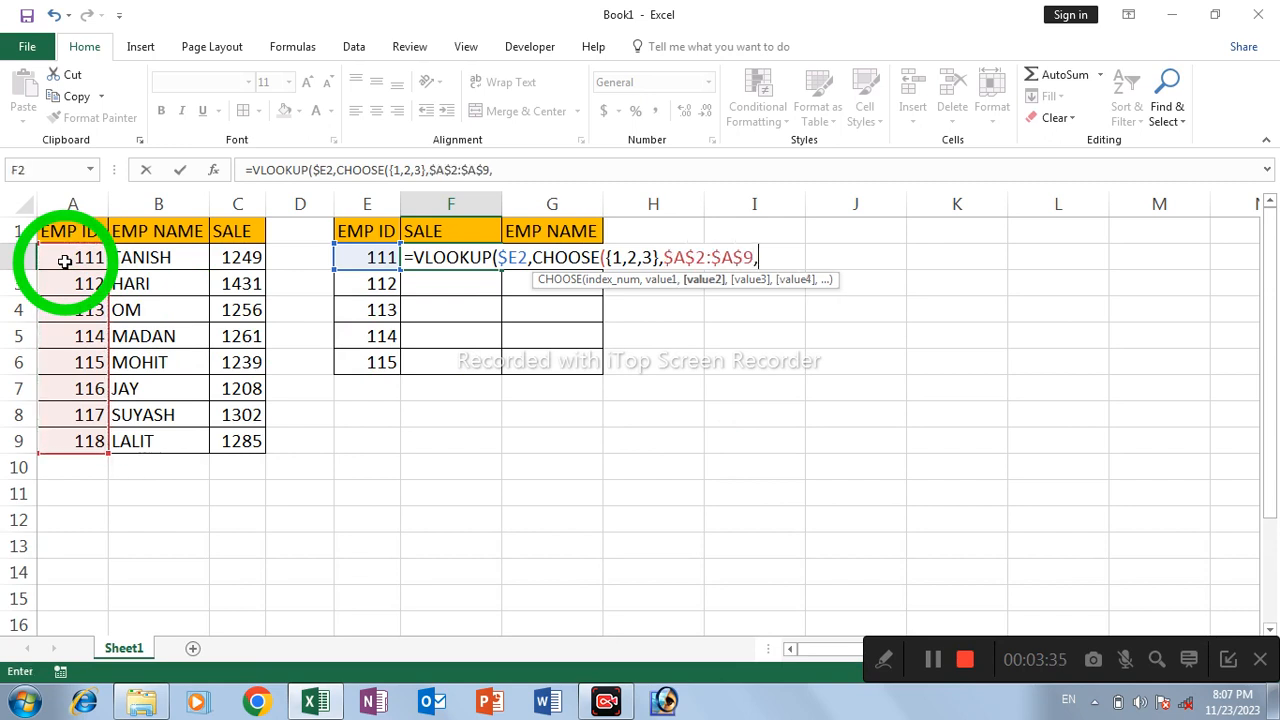
# - Add the employee names $B$2:$B$9 as the second value of CHOOSE, as an absolute range
pyautogui.click(165, 257)
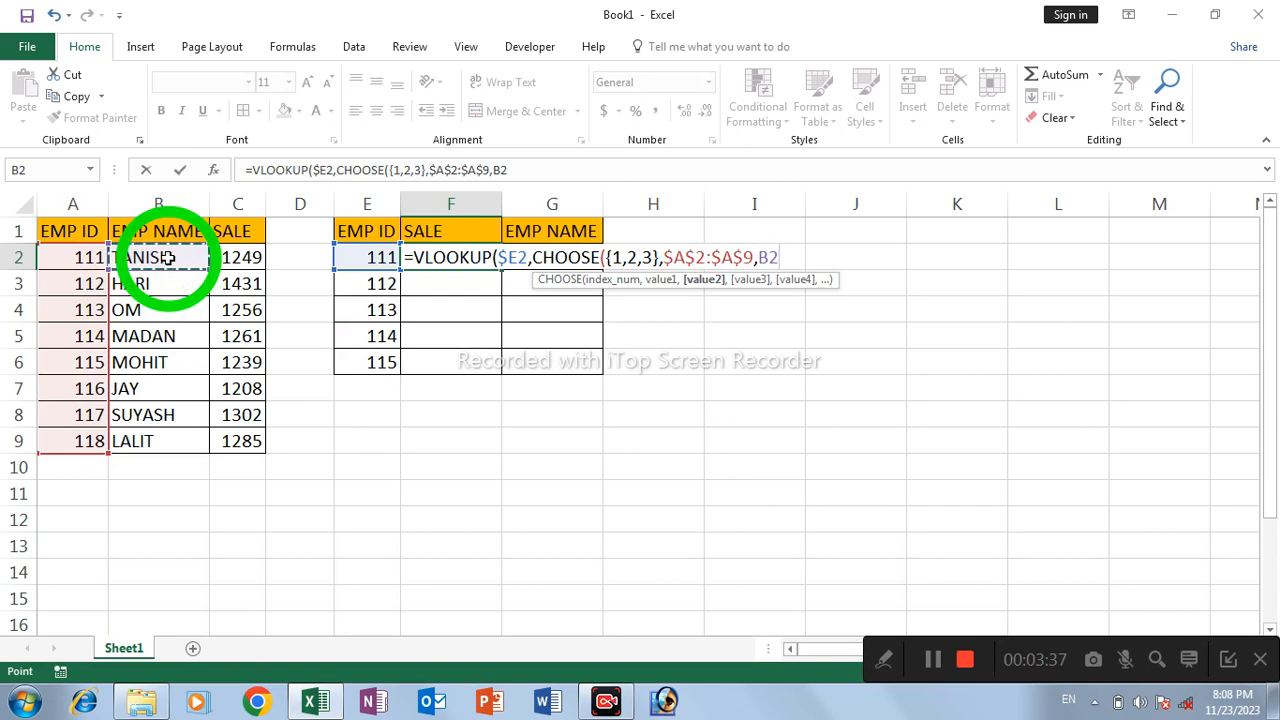
pyautogui.hotkey('ctrl', 'shift', 'Down')
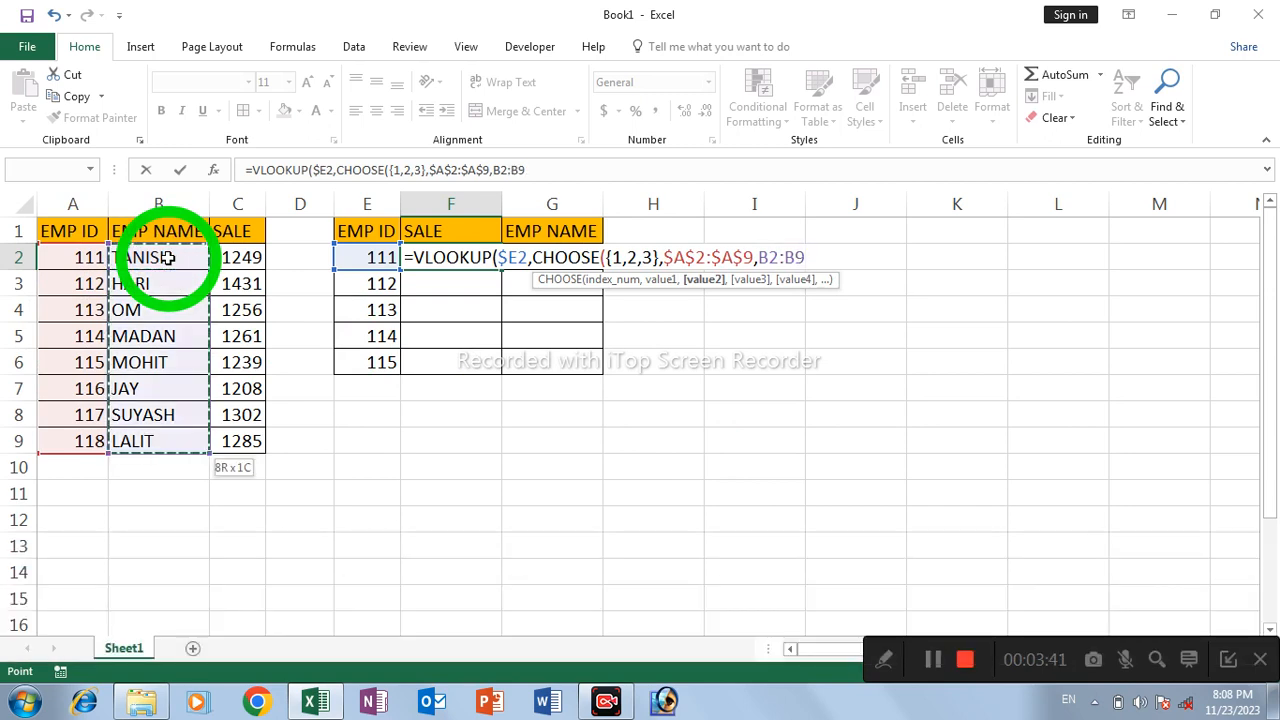
pyautogui.press('F4')
pyautogui.write(',')
# - Add the sales range $C$2:$C$9 as CHOOSE's third value, close the CHOOSE function, and dismiss the PointerFocus trial notice
pyautogui.click(226, 257)
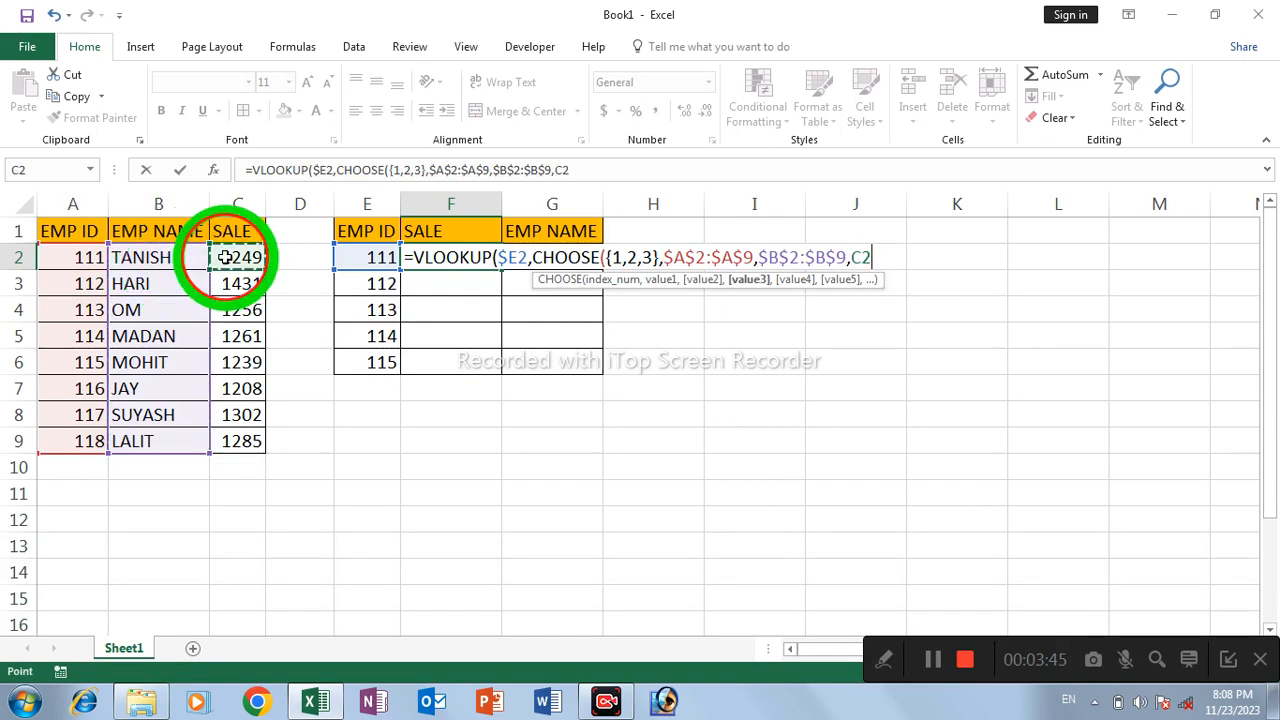
pyautogui.hotkey('ctrl', 'shift', 'Down')
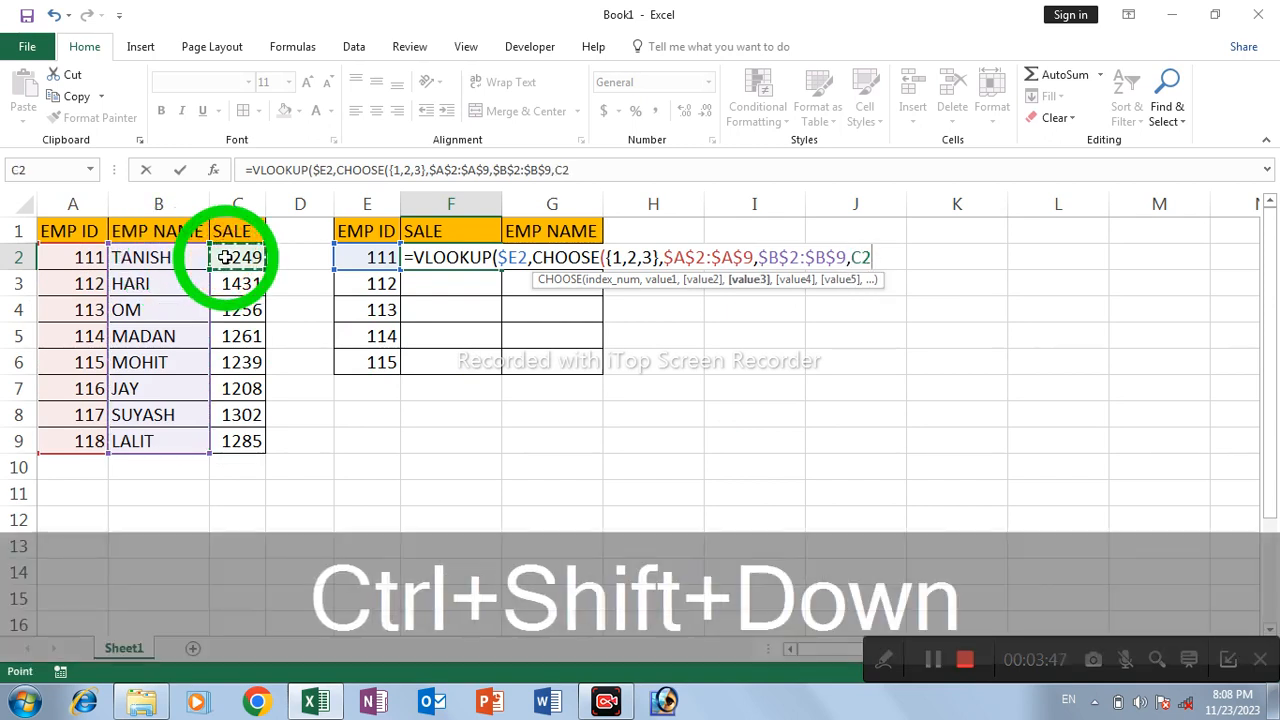
pyautogui.press('F4')
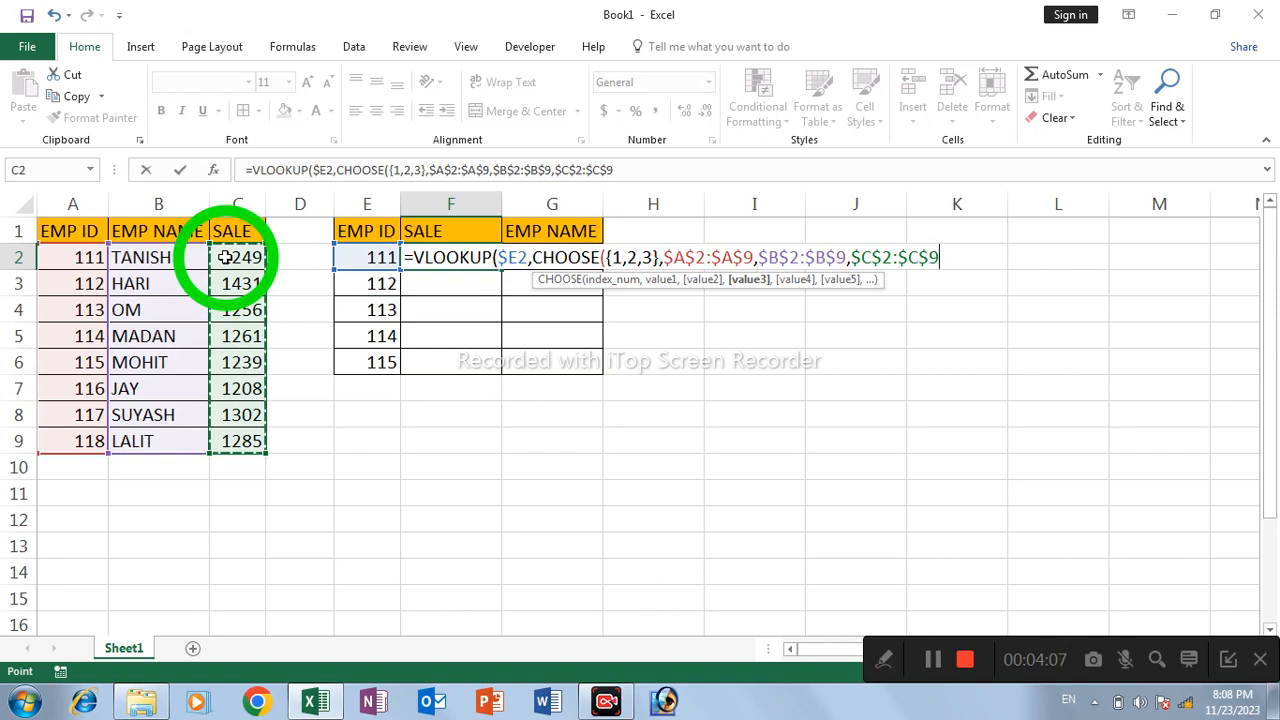
pyautogui.write(')')
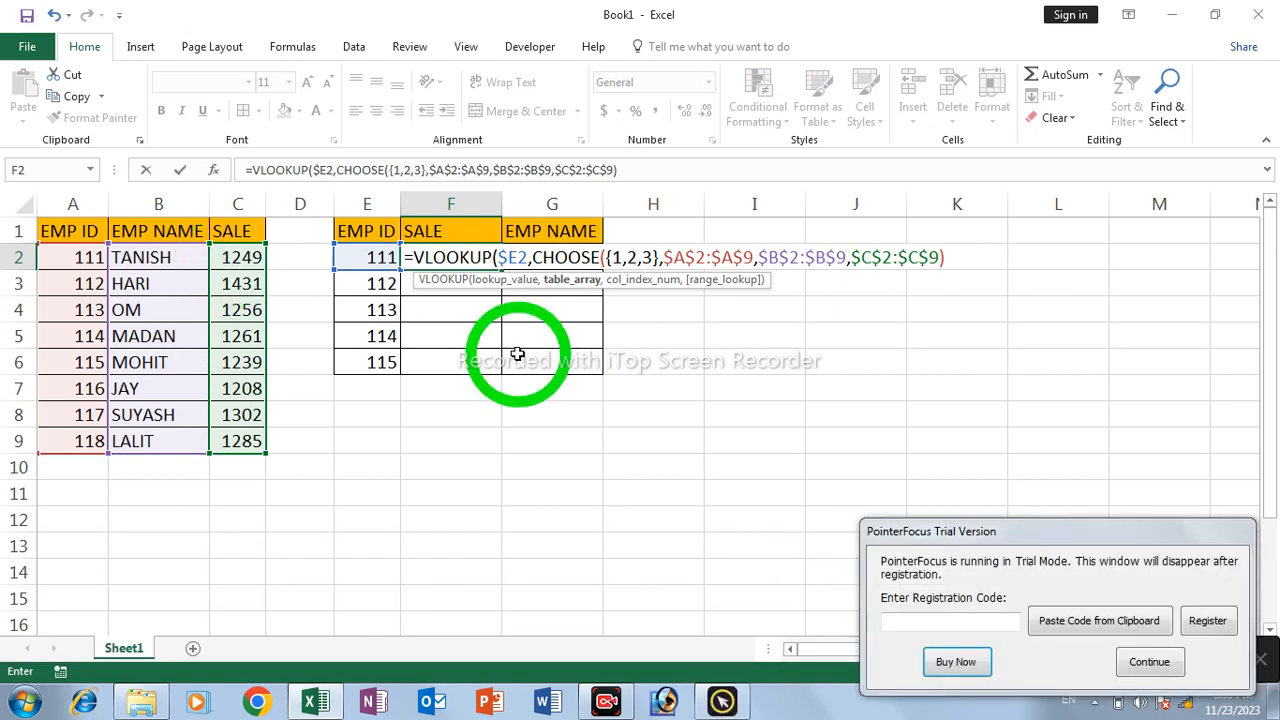
pyautogui.click(1160, 667)
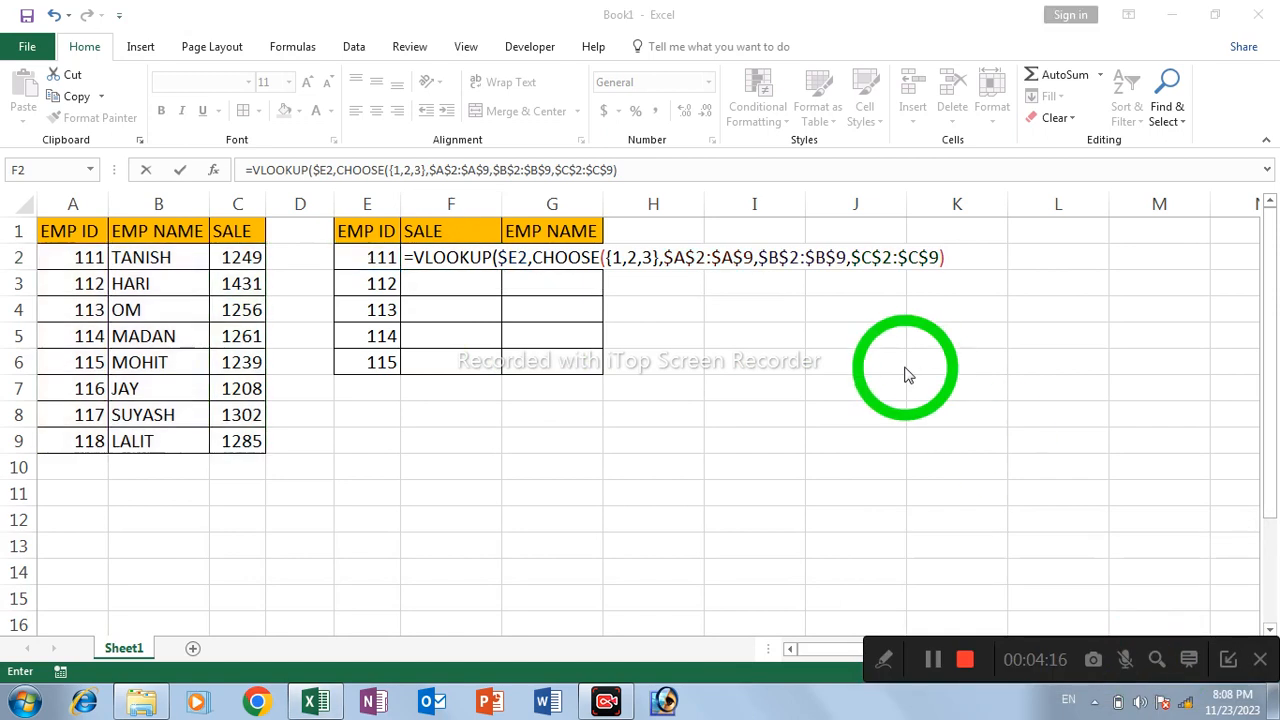
pyautogui.click(948, 259)
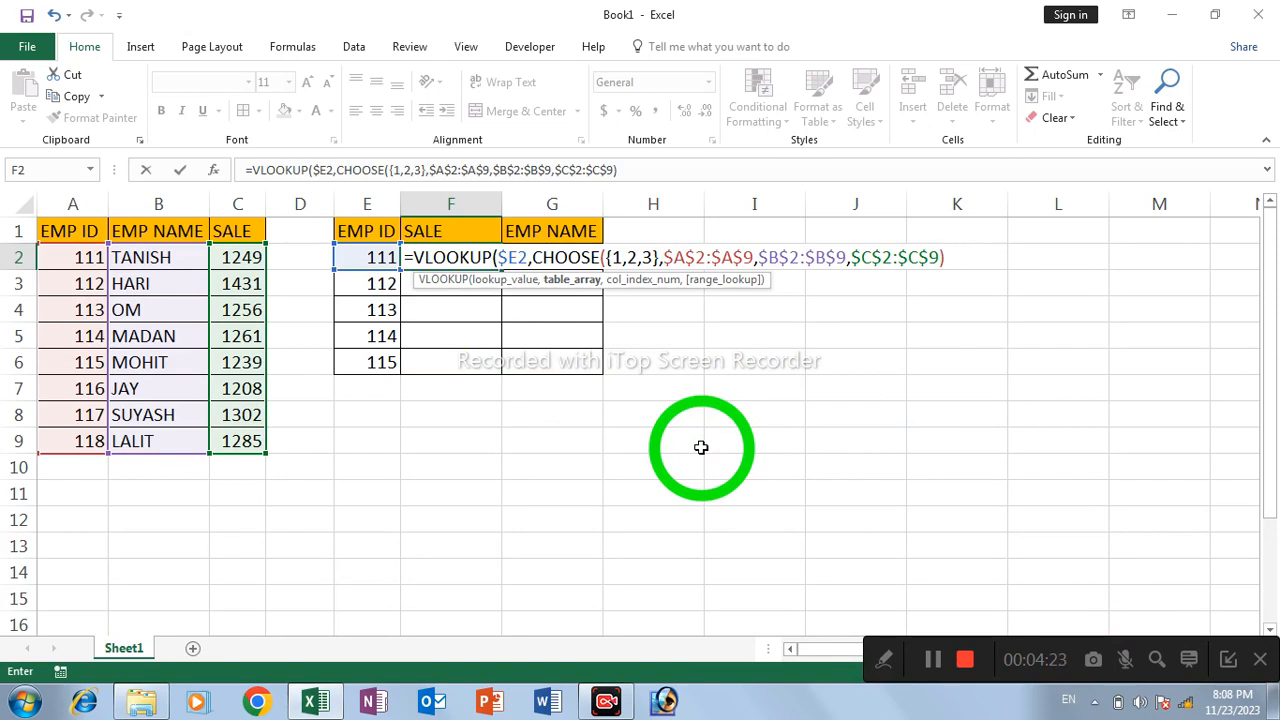
# - Nest MATCH as VLOOKUP's column index number, with the SALE header F$1 as its lookup value, locking only the row
pyautogui.write(',')
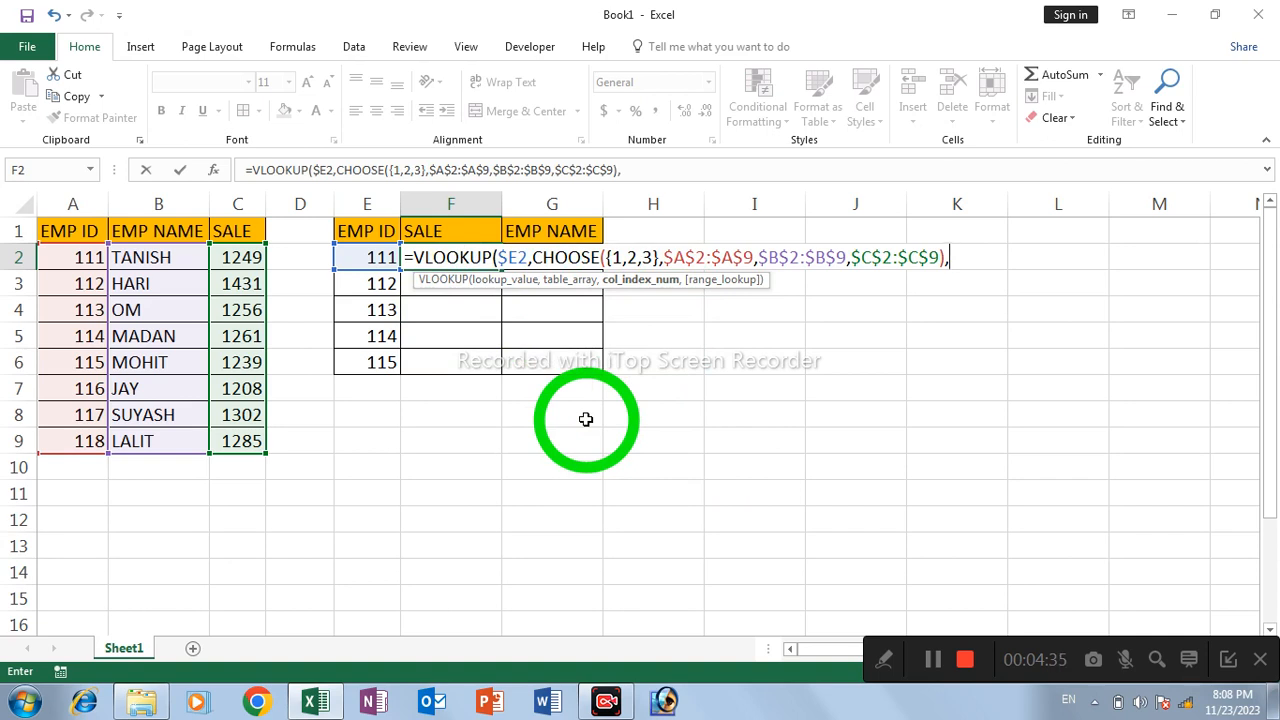
pyautogui.write('m')
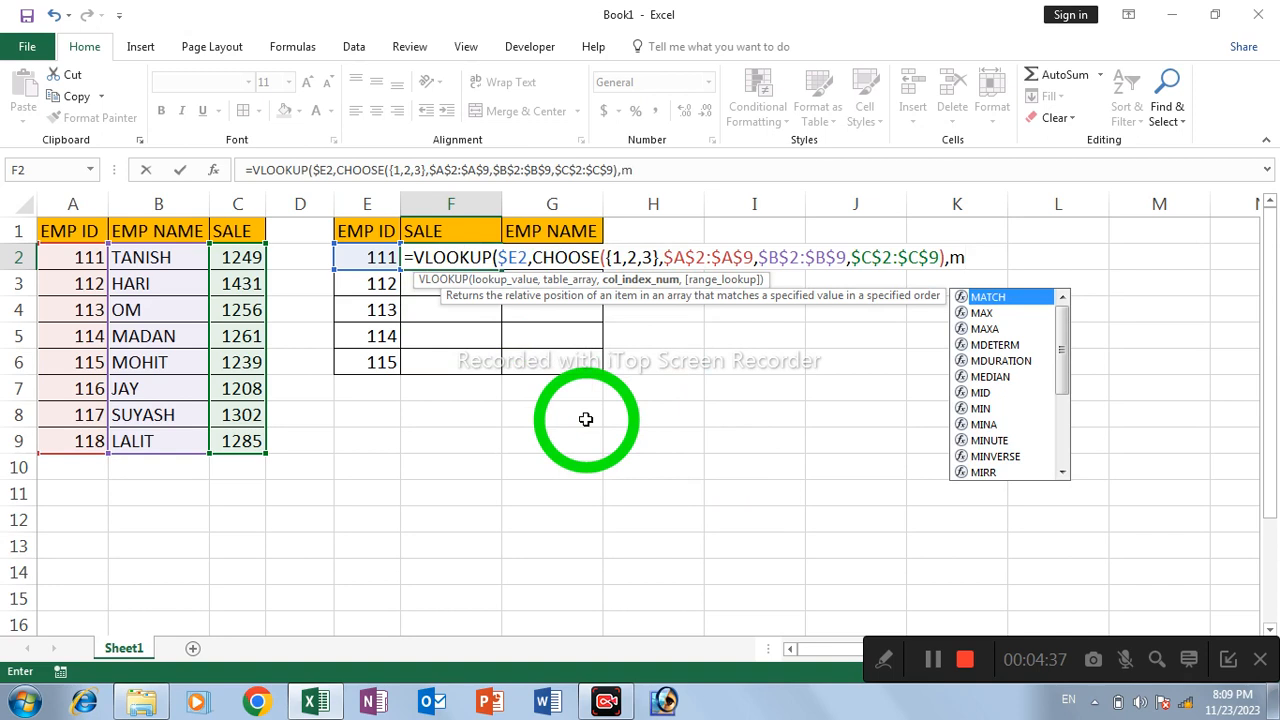
pyautogui.press('Tab')
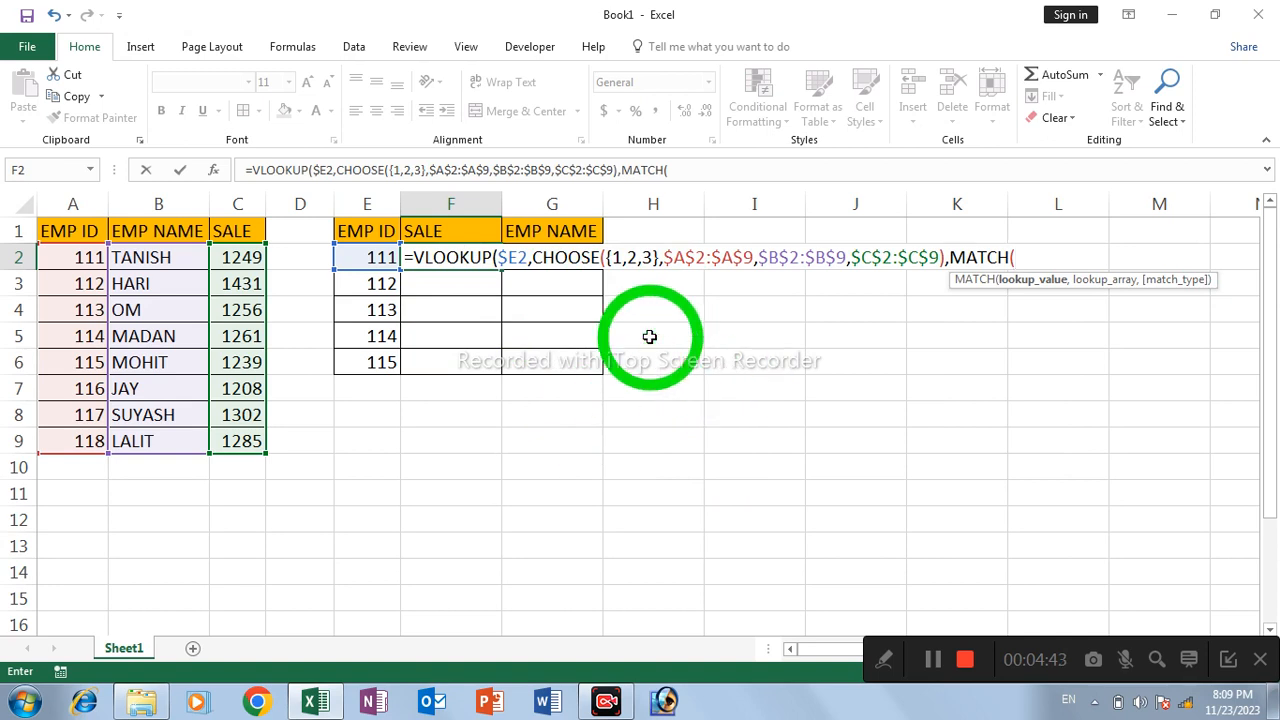
pyautogui.click(465, 232)
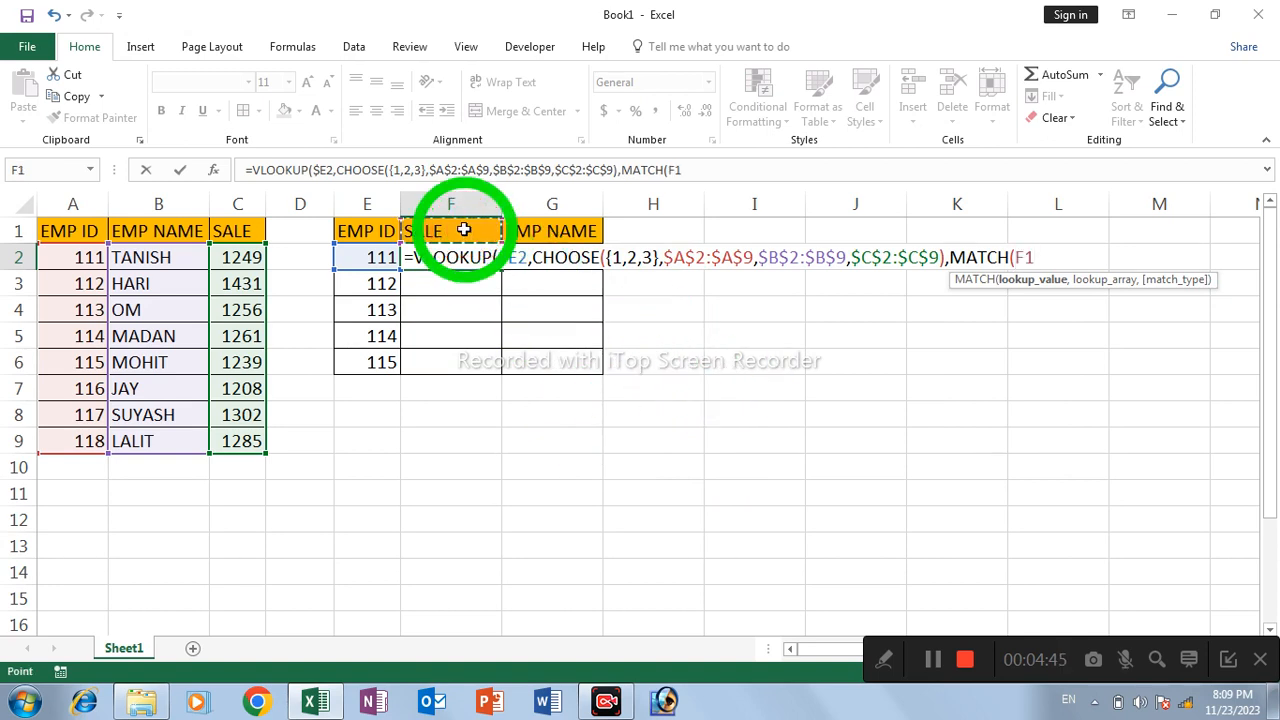
pyautogui.press('F4')
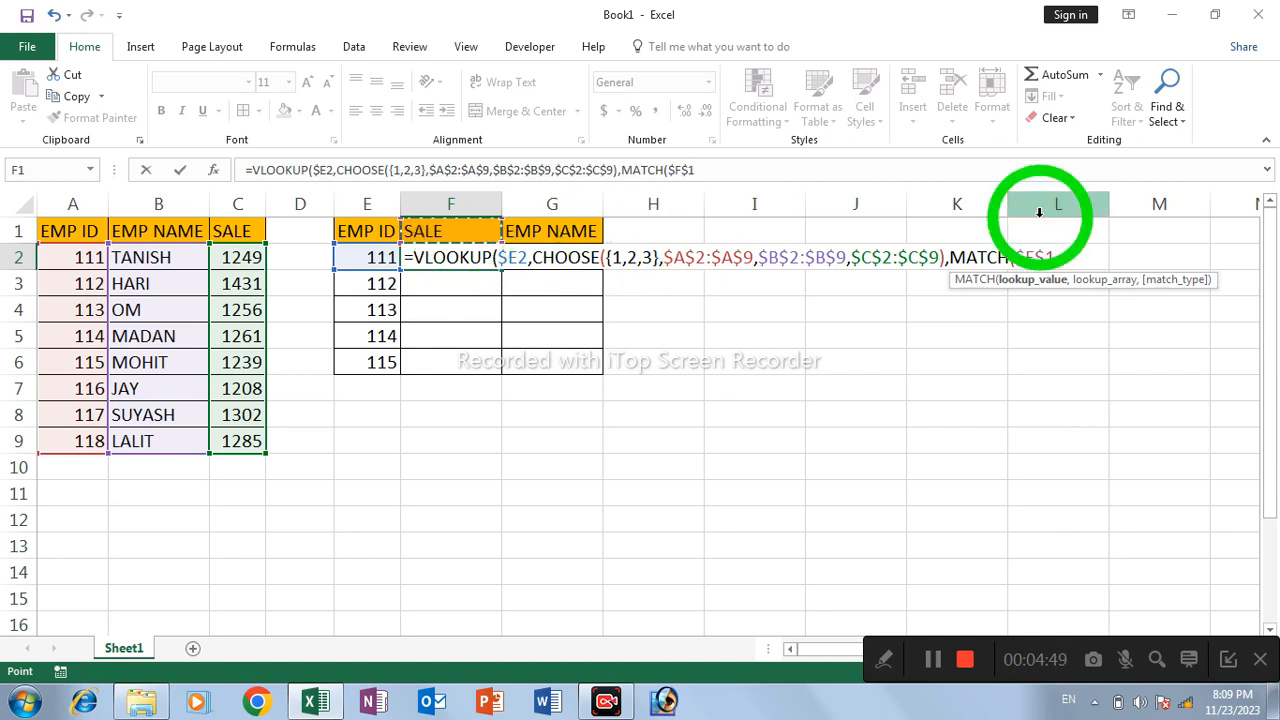
pyautogui.click(1033, 258)
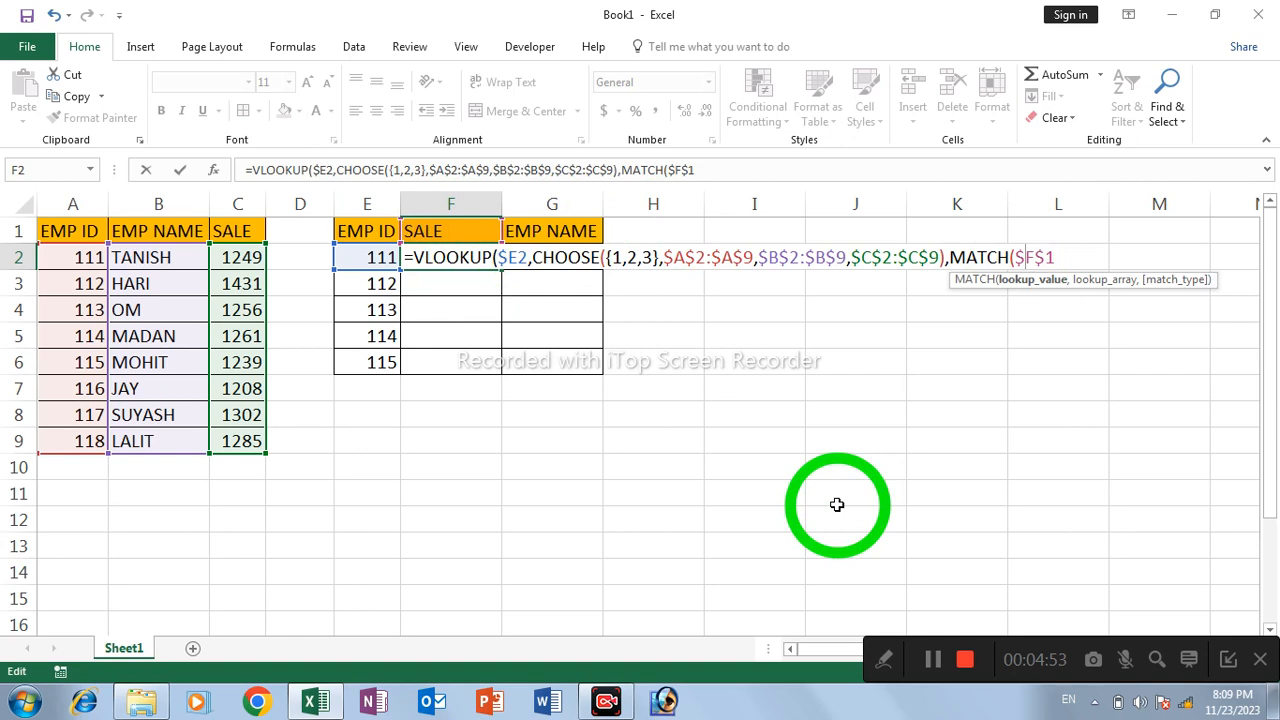
pyautogui.press('F4')
pyautogui.click(1061, 261)
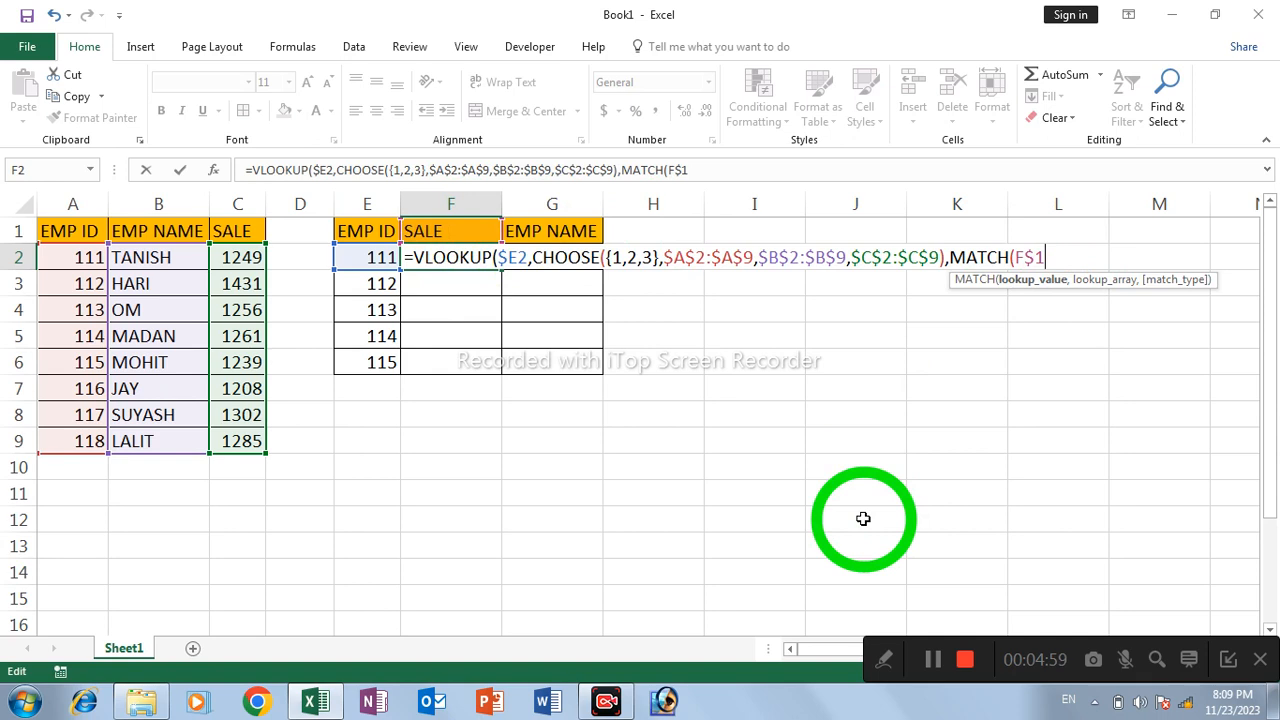
# - Give MATCH the absolute header range $A$1:$C$1 as lookup array with match type 0, and close the function
pyautogui.write(',')
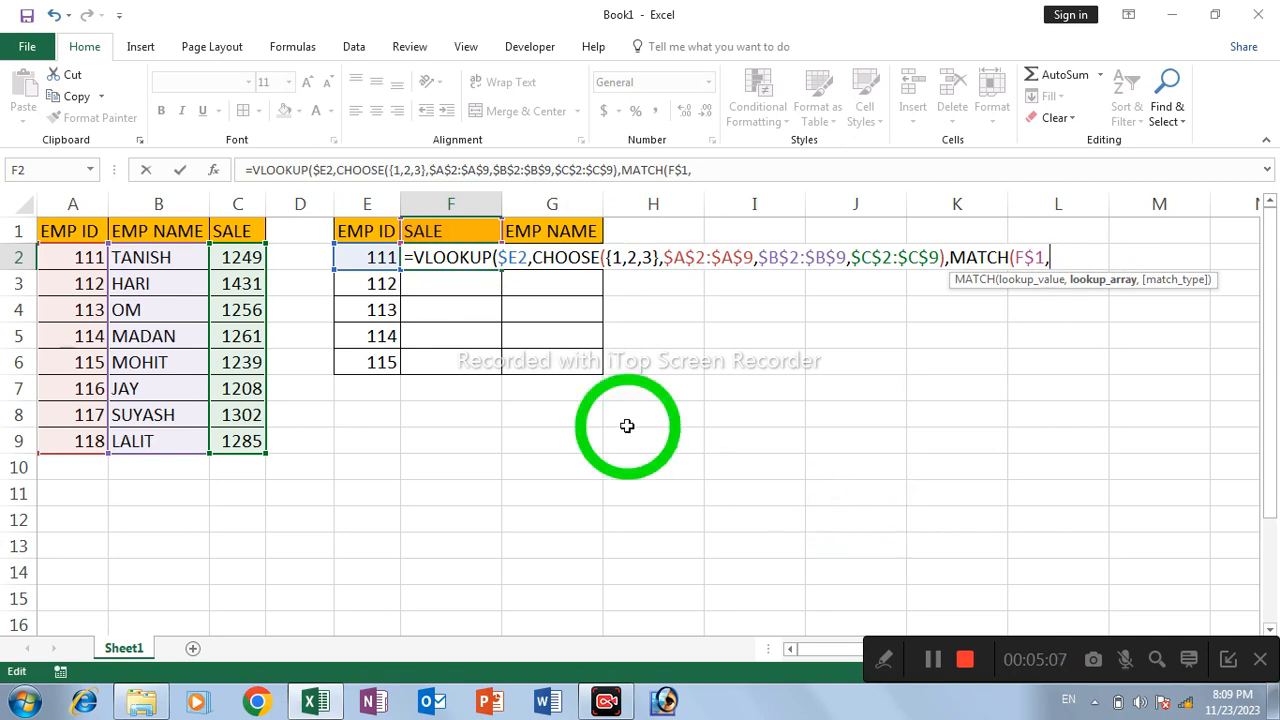
pyautogui.click(57, 229)
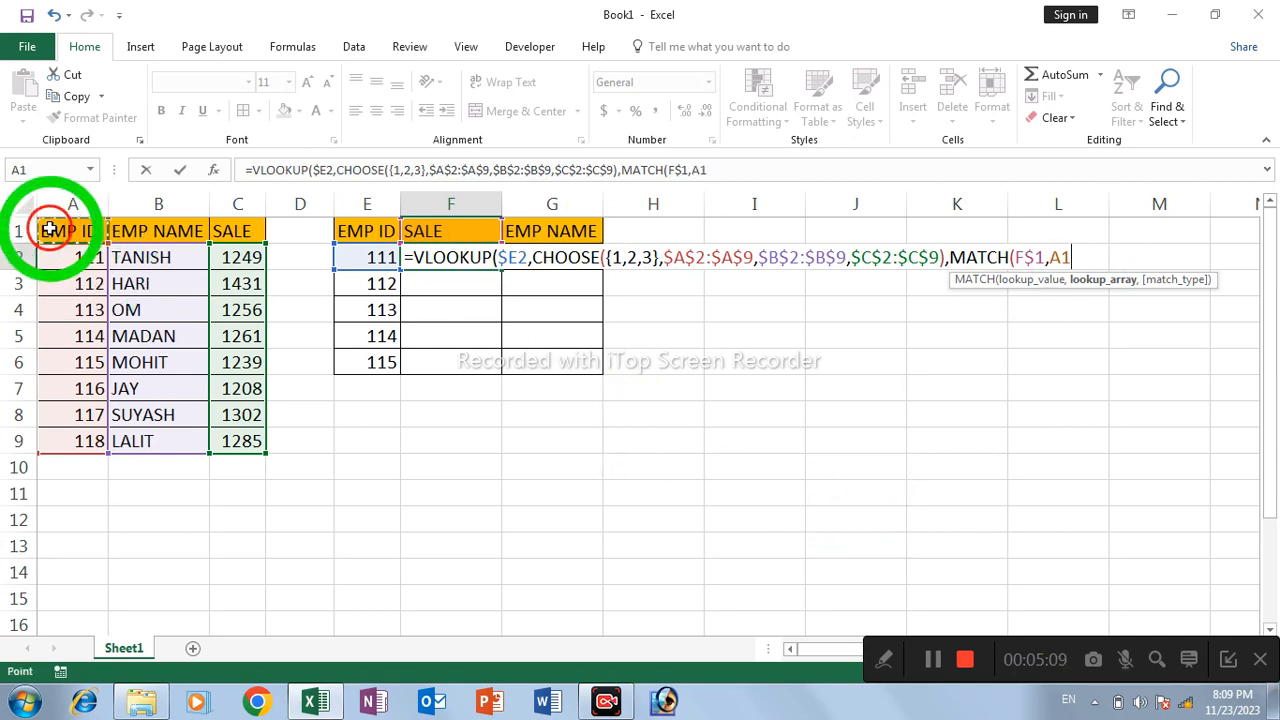
pyautogui.keyDown('shift'); pyautogui.click(232, 229); pyautogui.keyUp('shift')
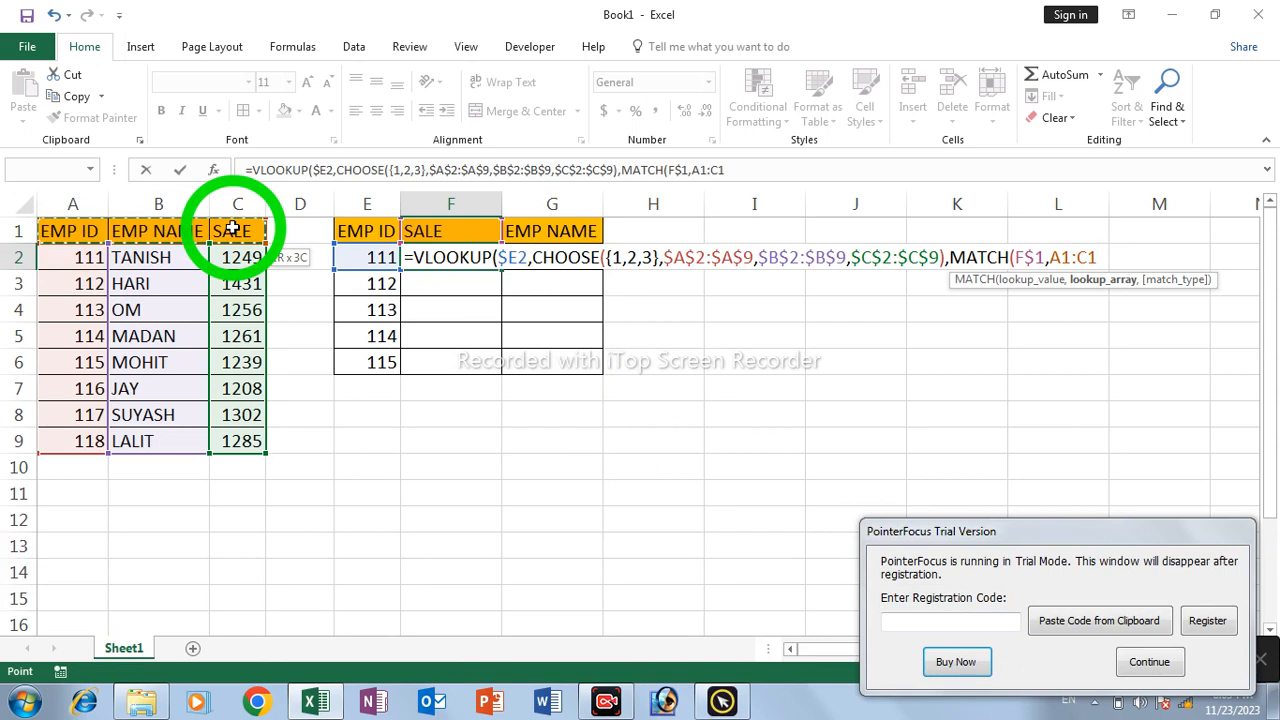
pyautogui.press('F4')
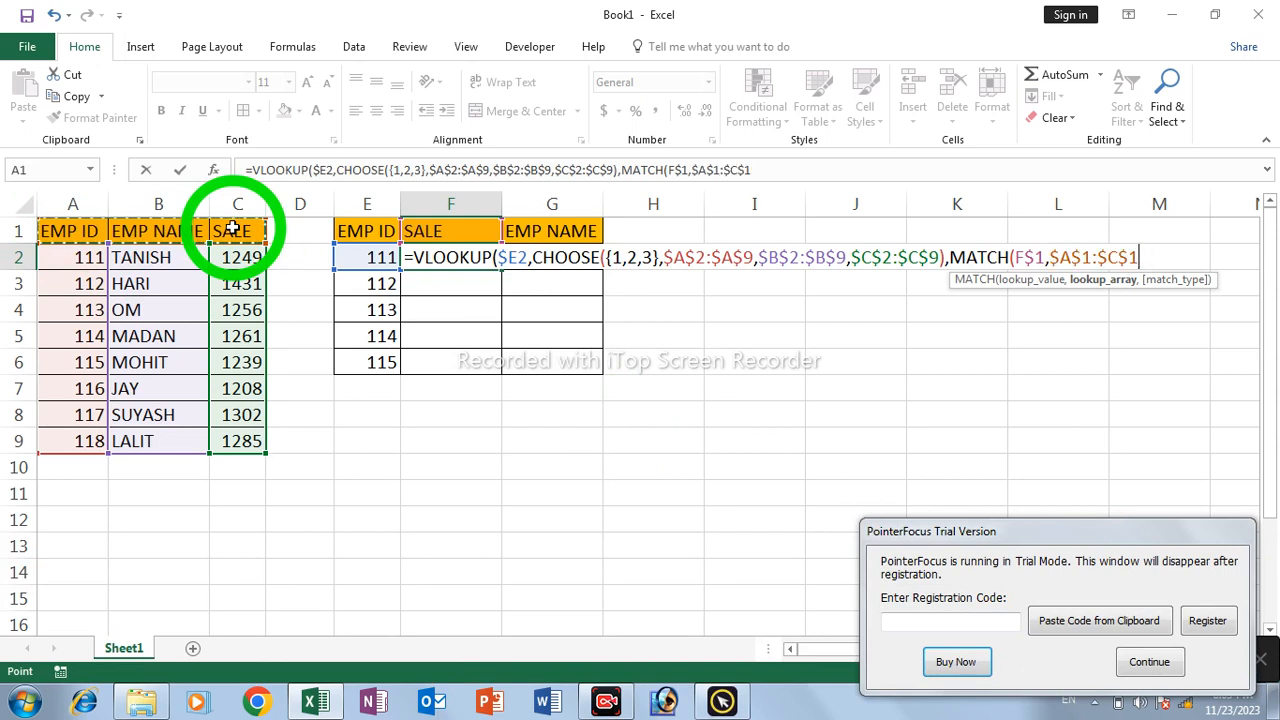
pyautogui.write(',')
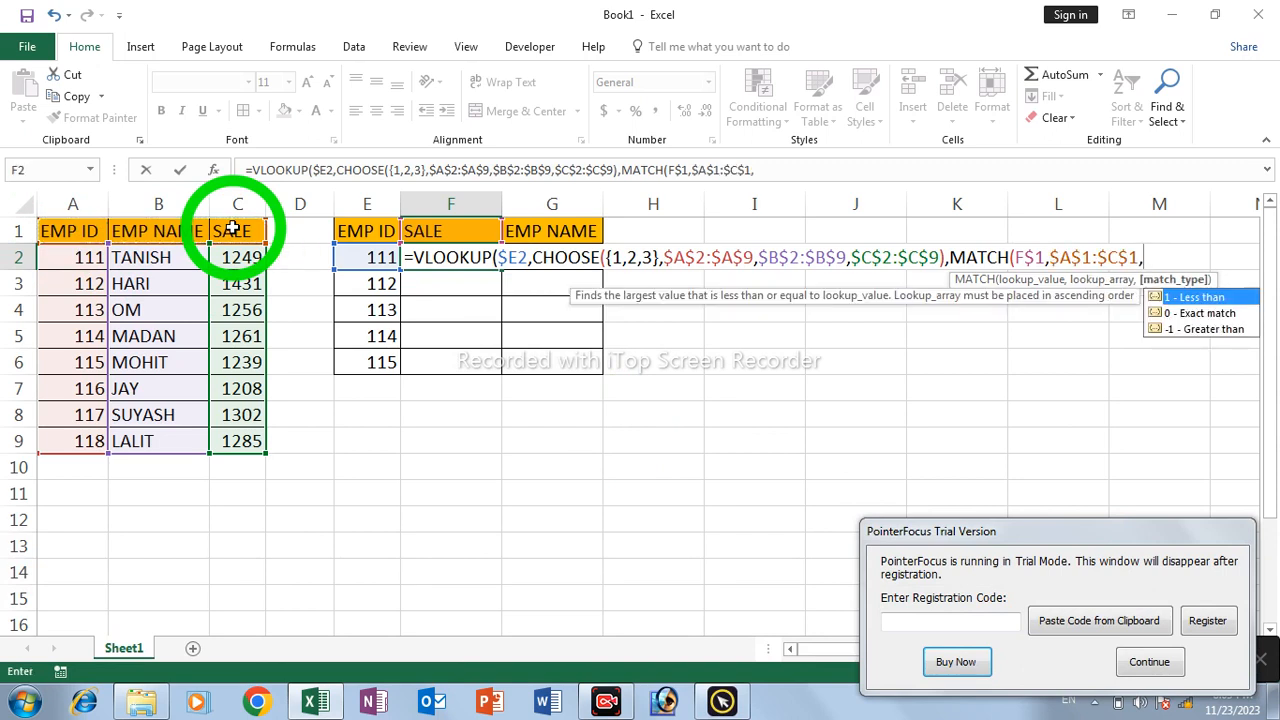
pyautogui.write('0)')
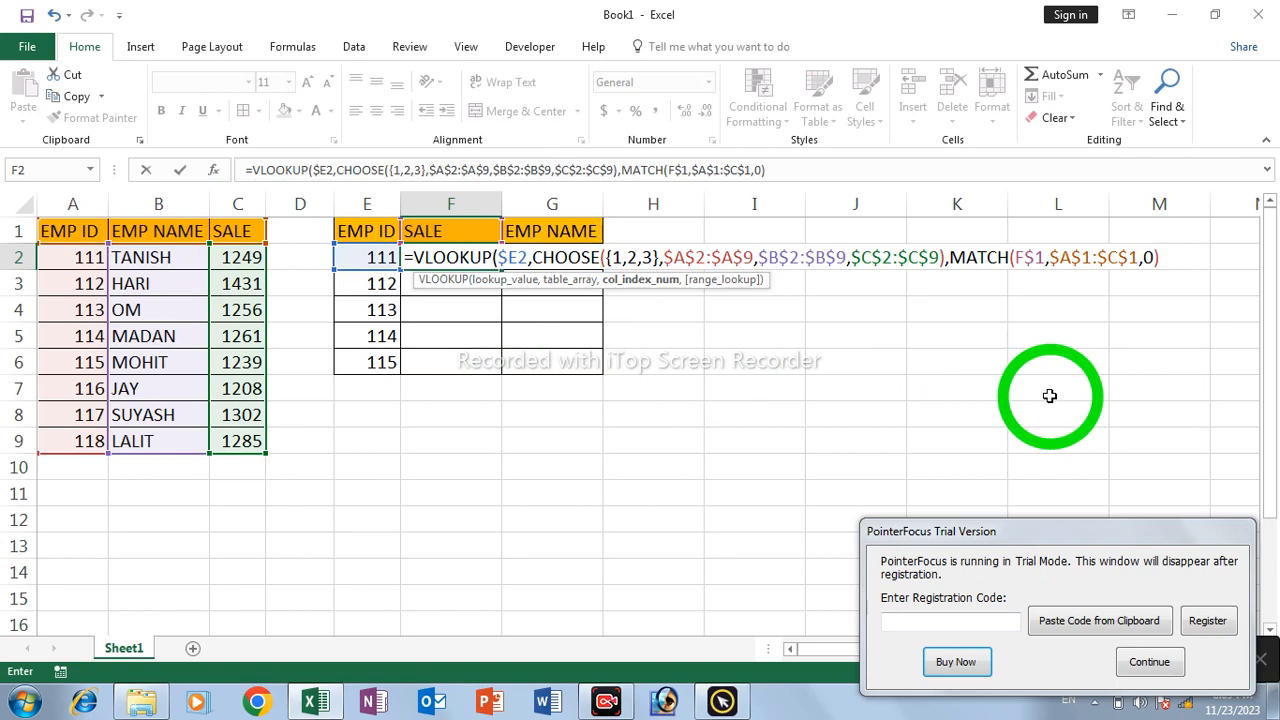
# - Complete the VLOOKUP in F2 with range lookup 0 and dismiss the PointerFocus trial notice
pyautogui.write(',')
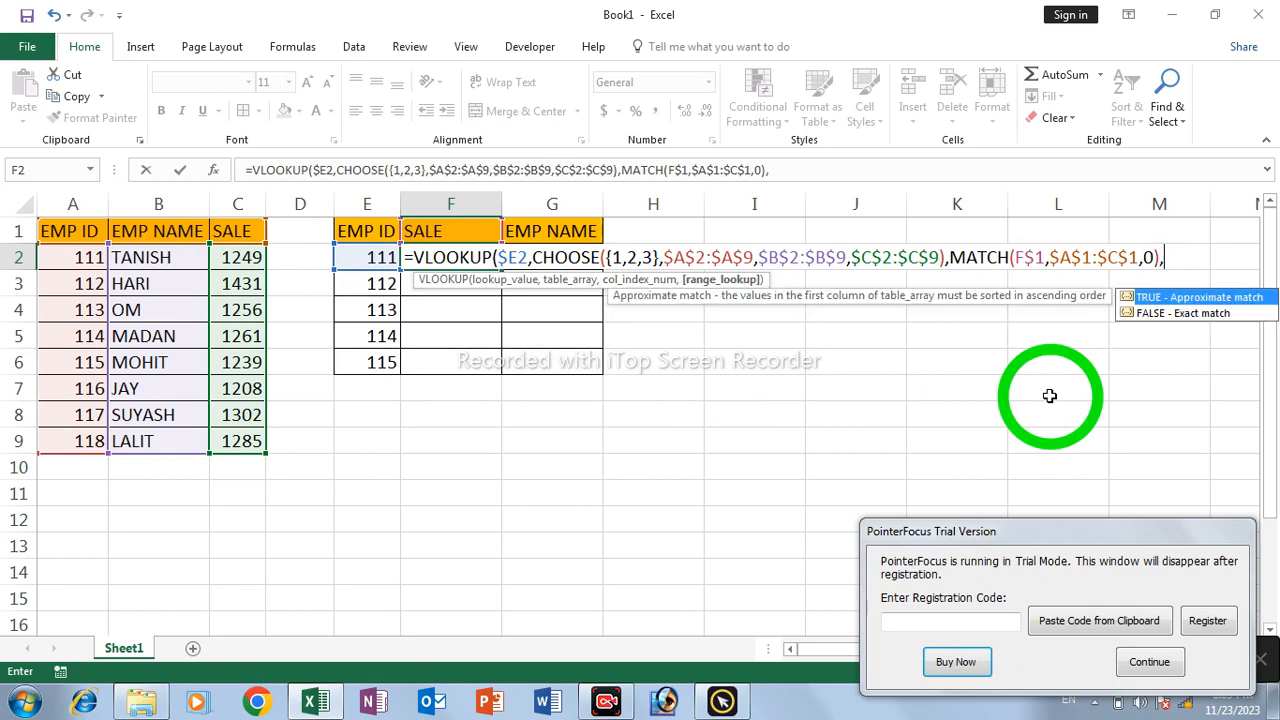
pyautogui.write('0')
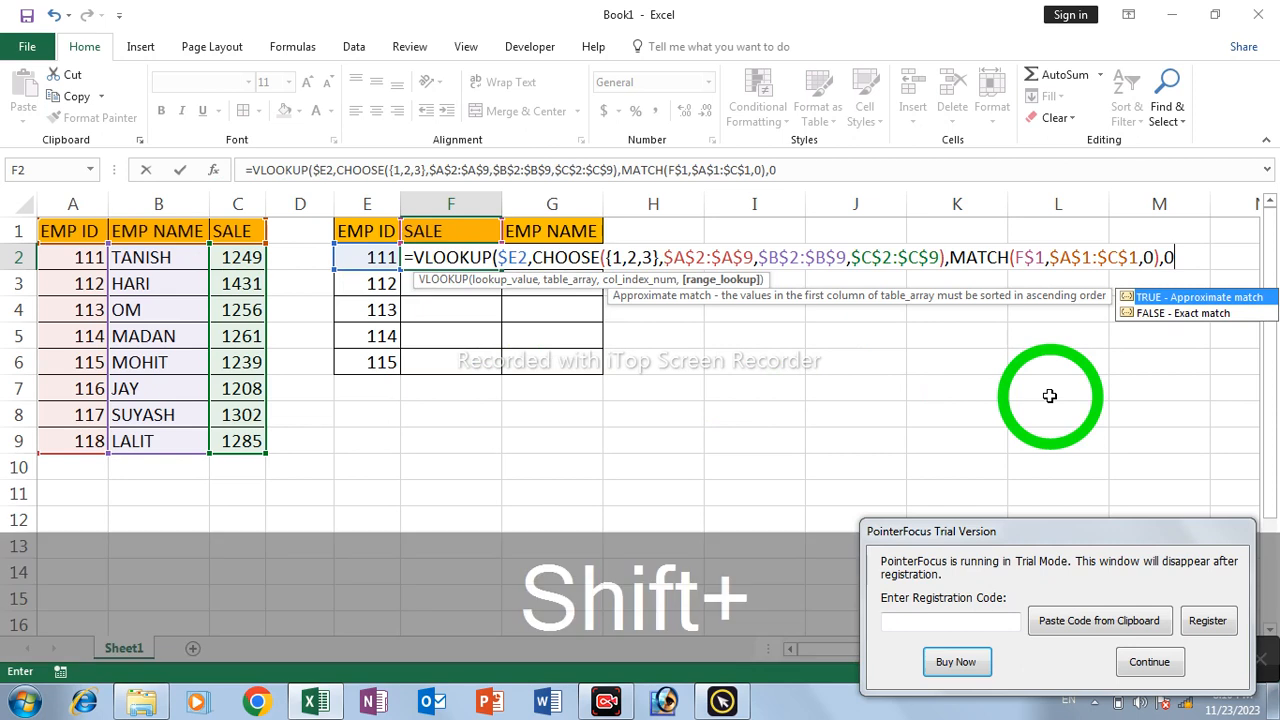
pyautogui.write(')')
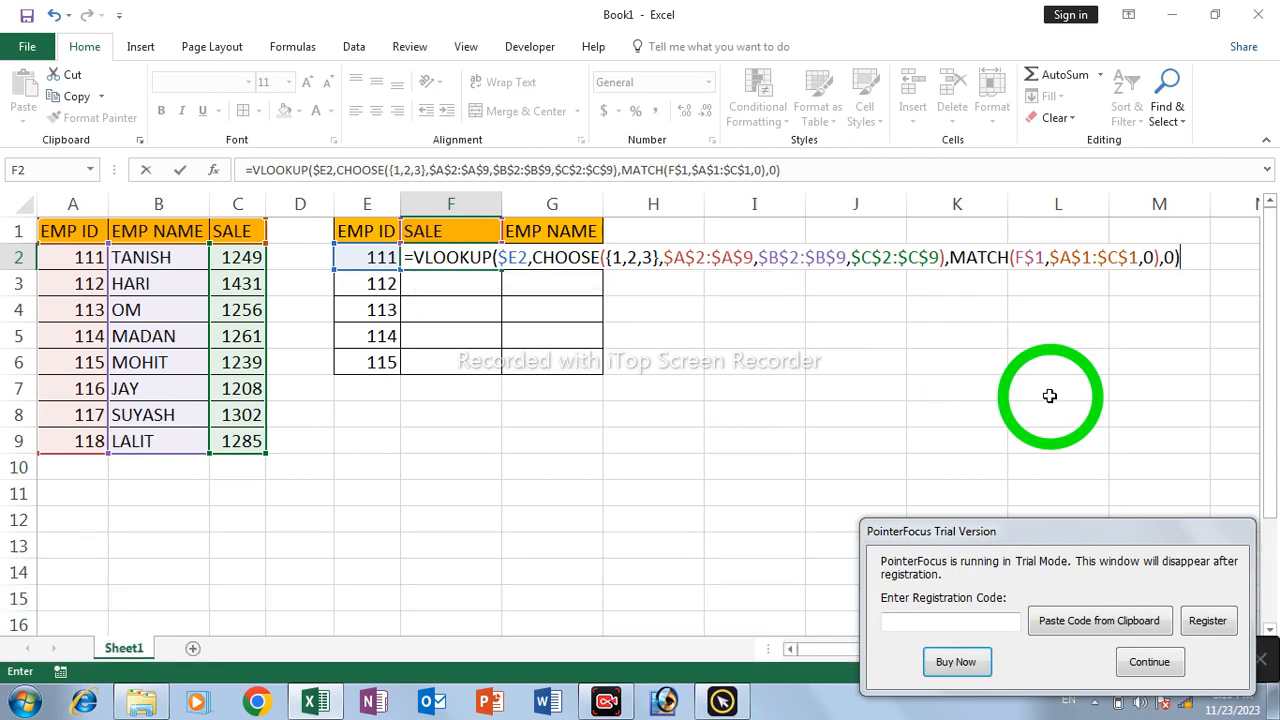
pyautogui.press('Return')
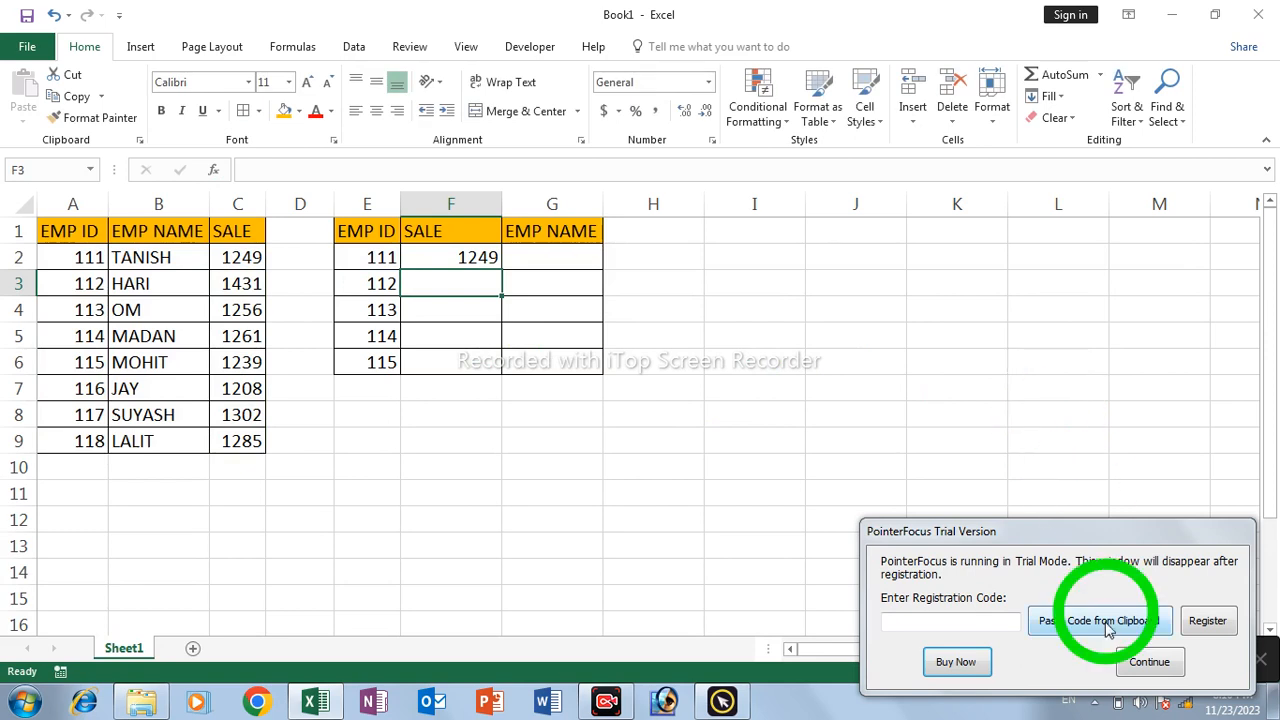
pyautogui.click(1149, 661)
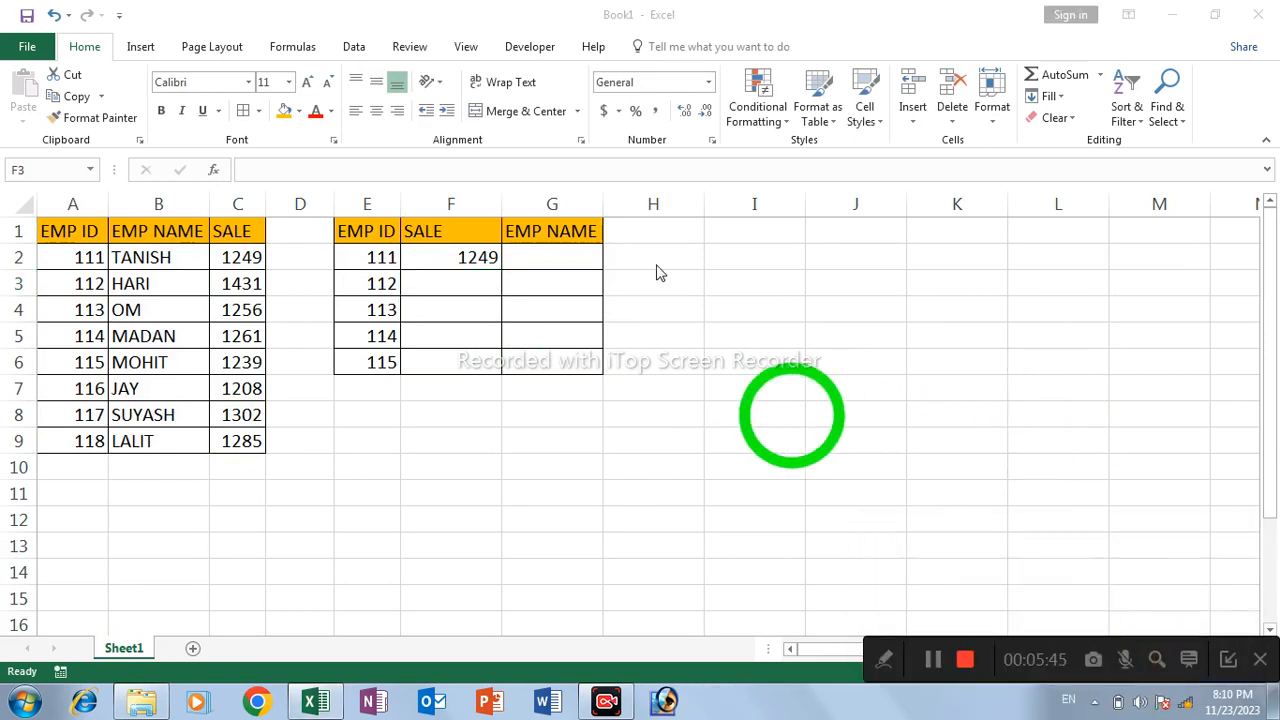
# - Fill the F2 formula down to F6 and across into the EMP NAME column, G2:G6
pyautogui.click(478, 250)
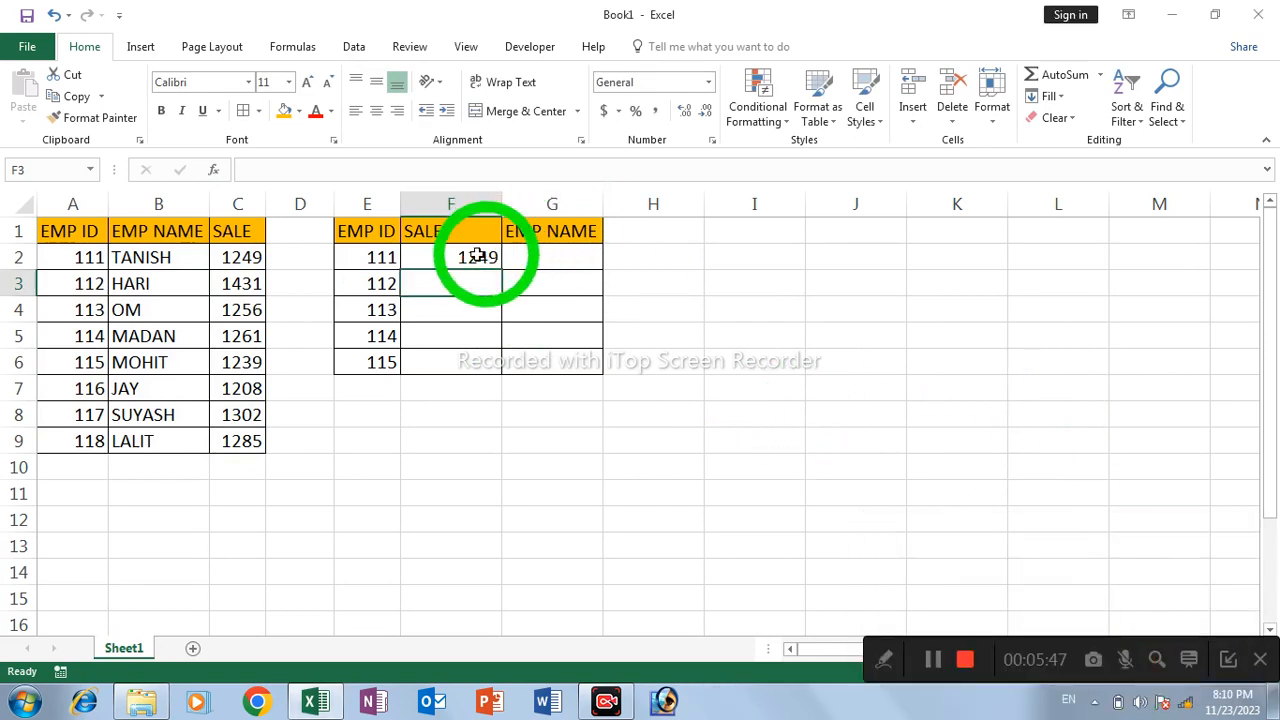
pyautogui.click(479, 257)
pyautogui.doubleClick(500, 270)
pyautogui.keyDown('shift'); pyautogui.click(558, 360); pyautogui.keyUp('shift')
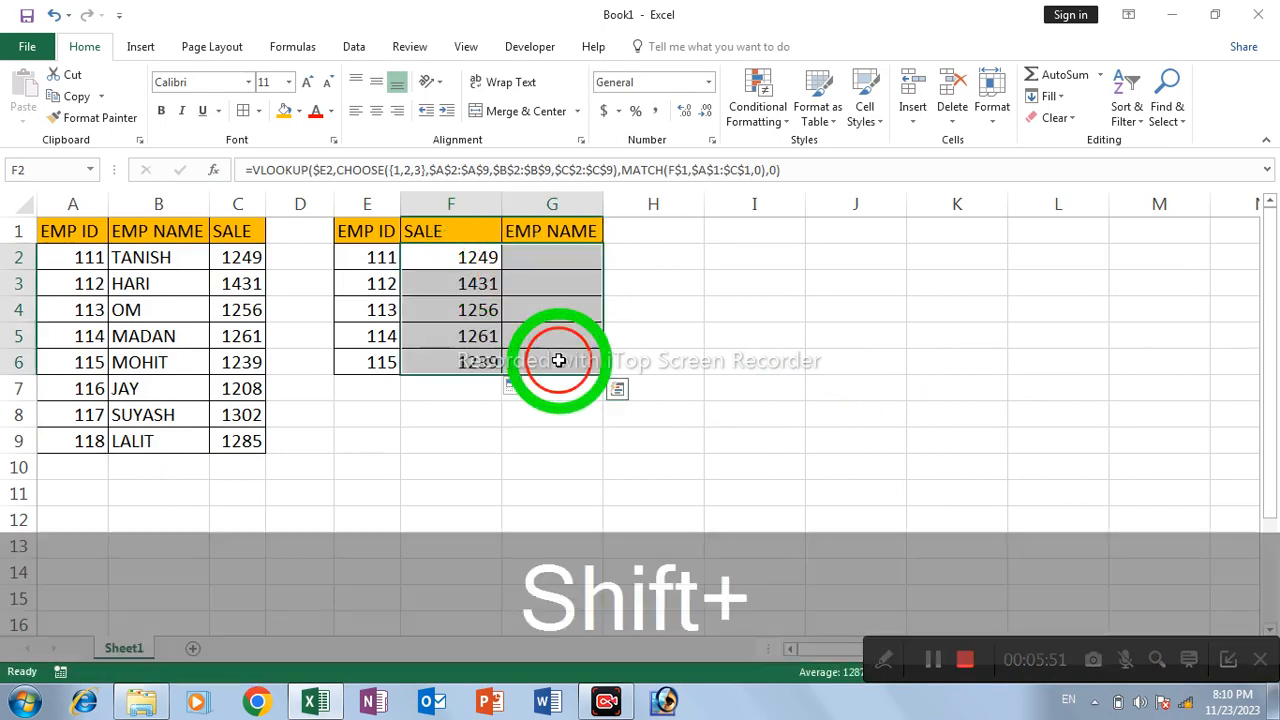
pyautogui.hotkey('ctrl', 'r')
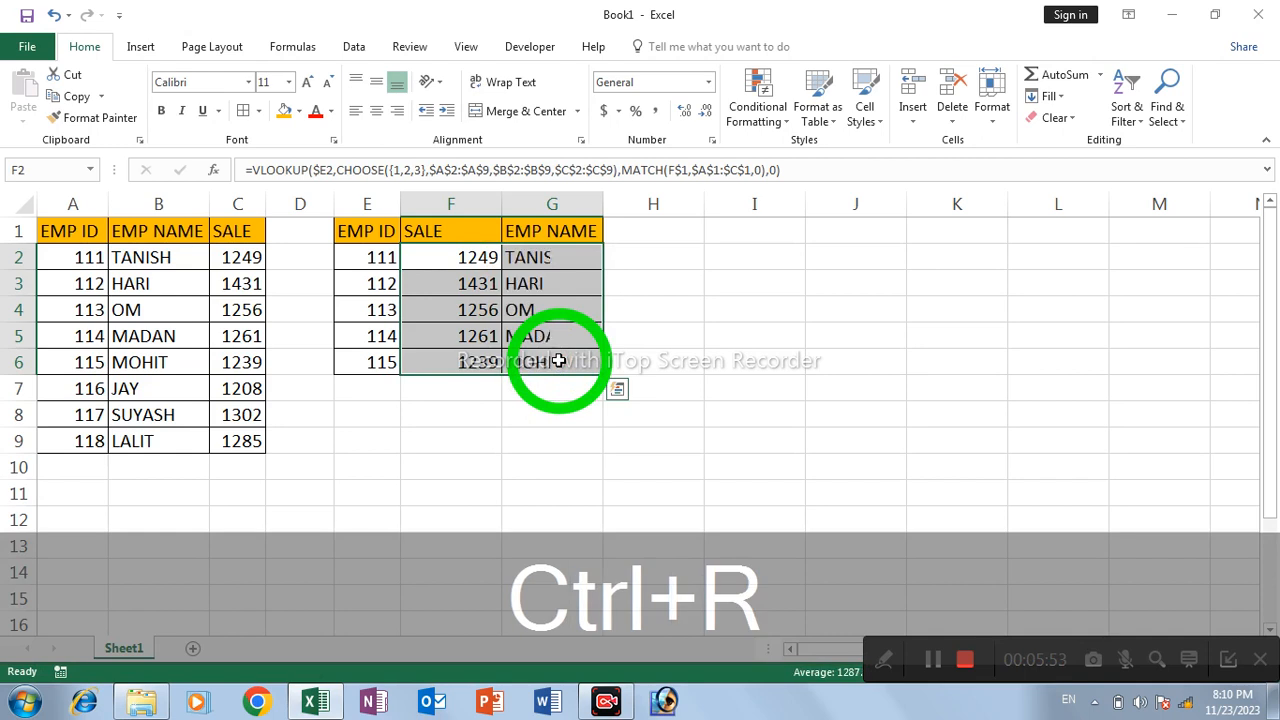
pyautogui.click(697, 385)
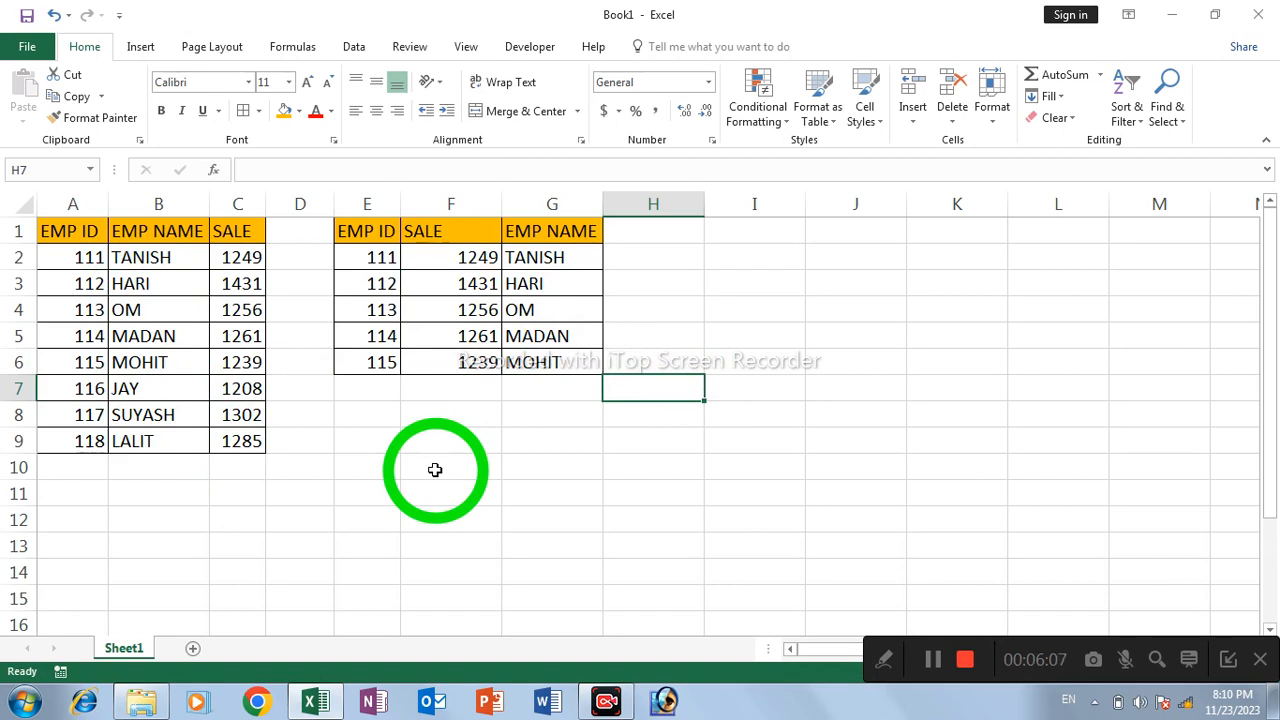
# - Clear the VLOOKUP formulas from F2:G6 and dismiss the PointerFocus trial notice
pyautogui.click(478, 257)
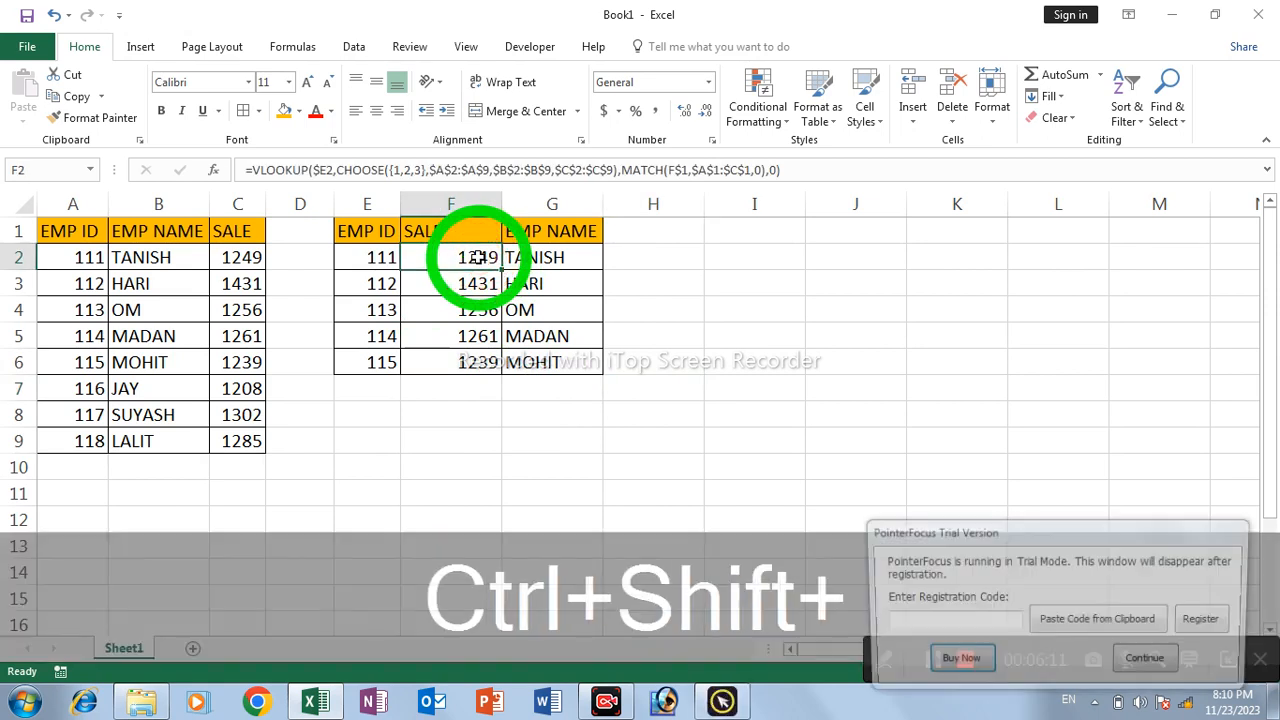
pyautogui.hotkey('ctrl', 'shift', 'Down')
pyautogui.hotkey('ctrl', 'shift', 'Right')
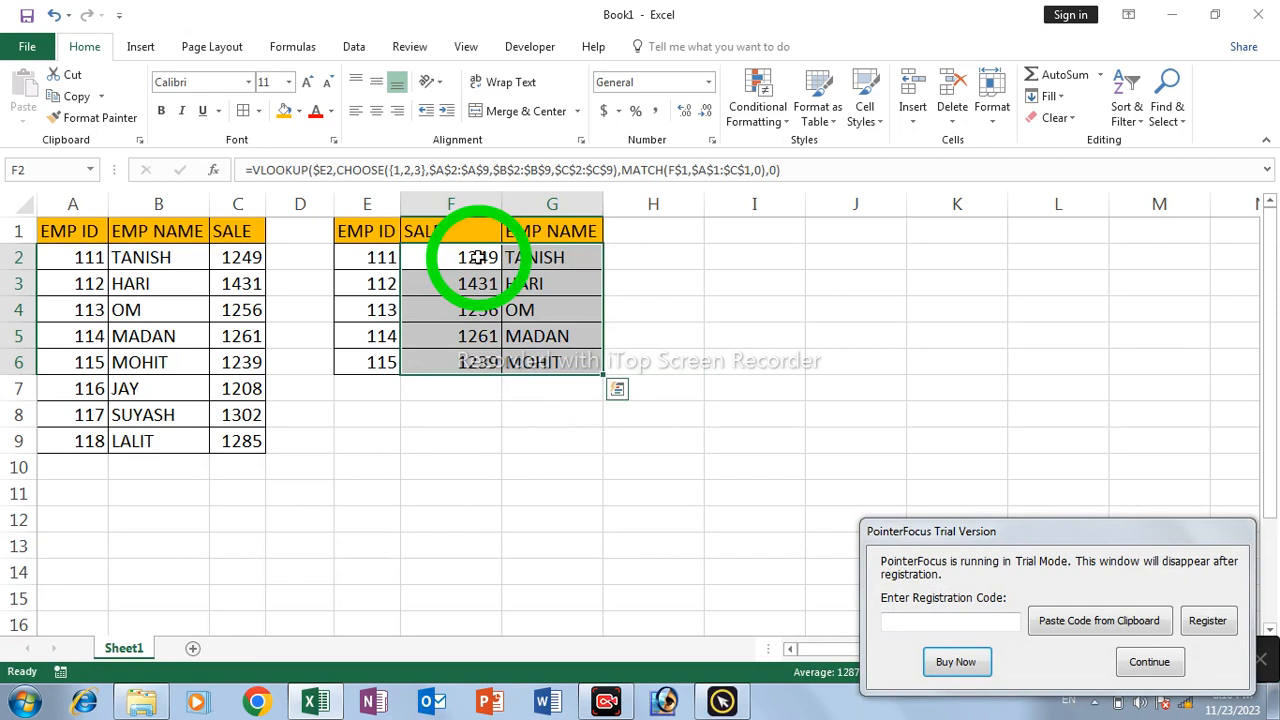
pyautogui.press('Delete')
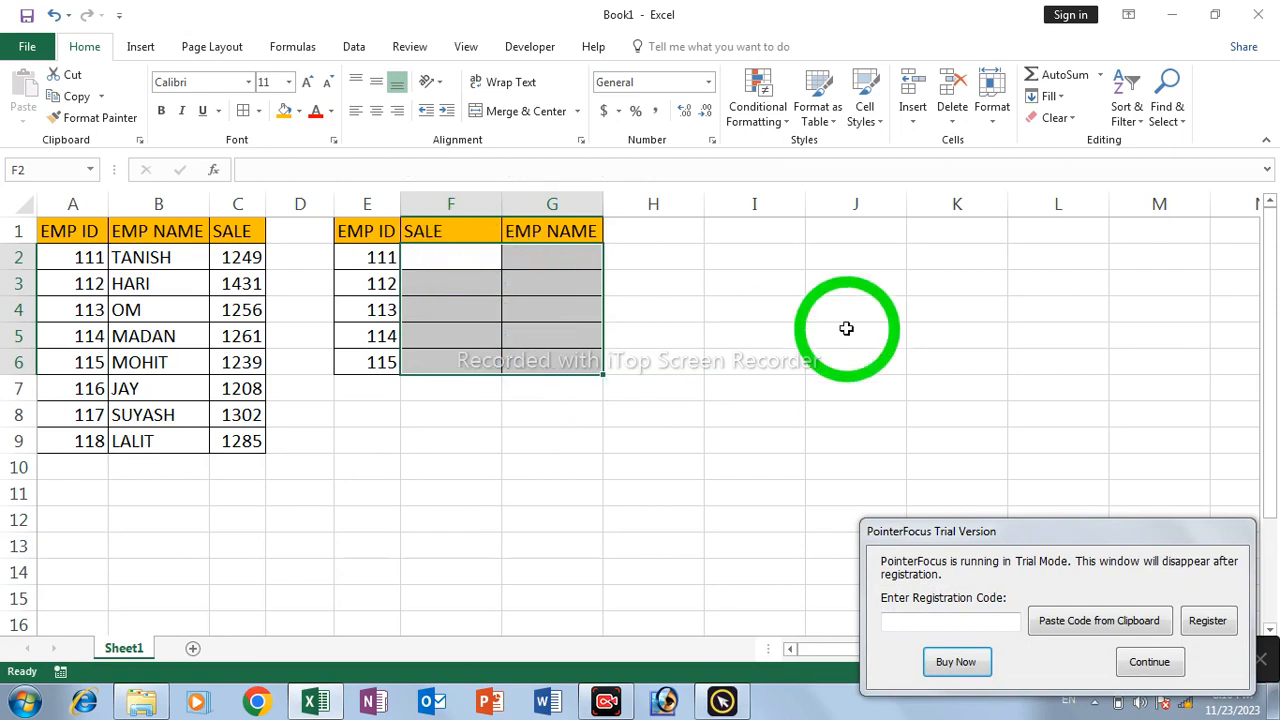
pyautogui.click(1160, 663)
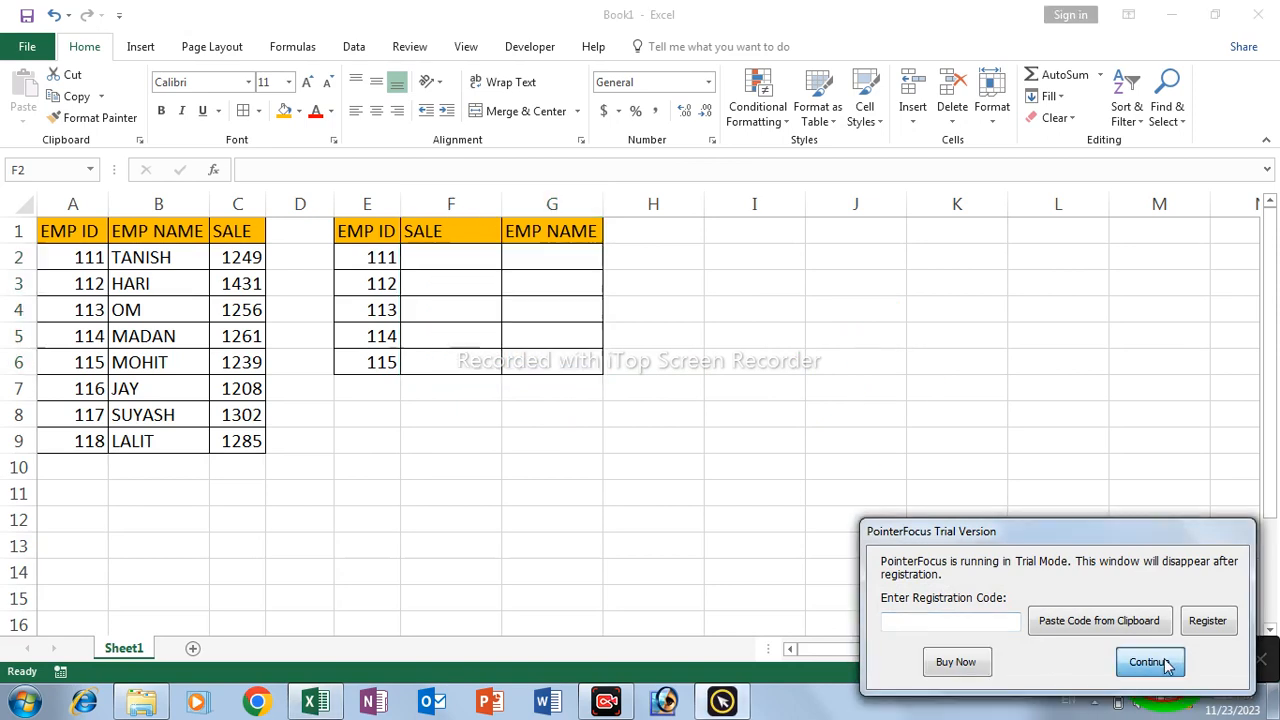
# - Start an INDEX formula over the selected range F2:G6 and dismiss the PointerFocus trial notice
pyautogui.click(450, 258)
pyautogui.click(489, 260)
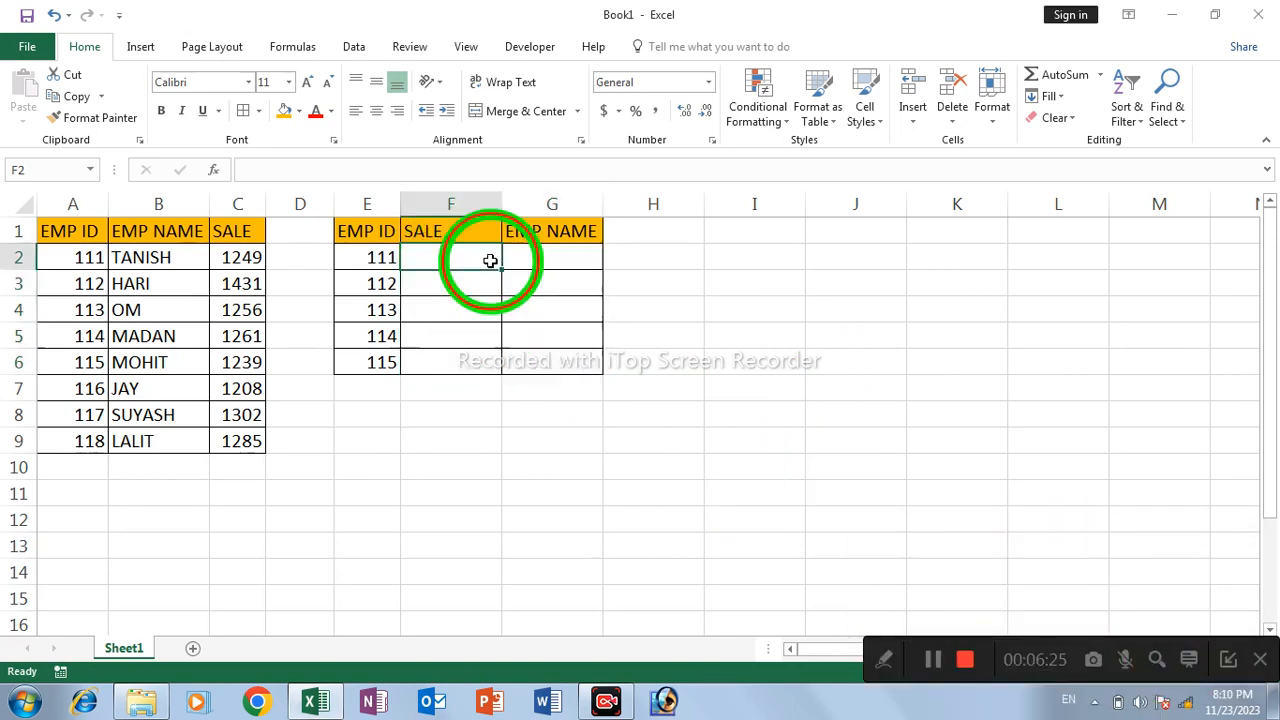
pyautogui.keyDown('shift'); pyautogui.click(577, 358); pyautogui.keyUp('shift')
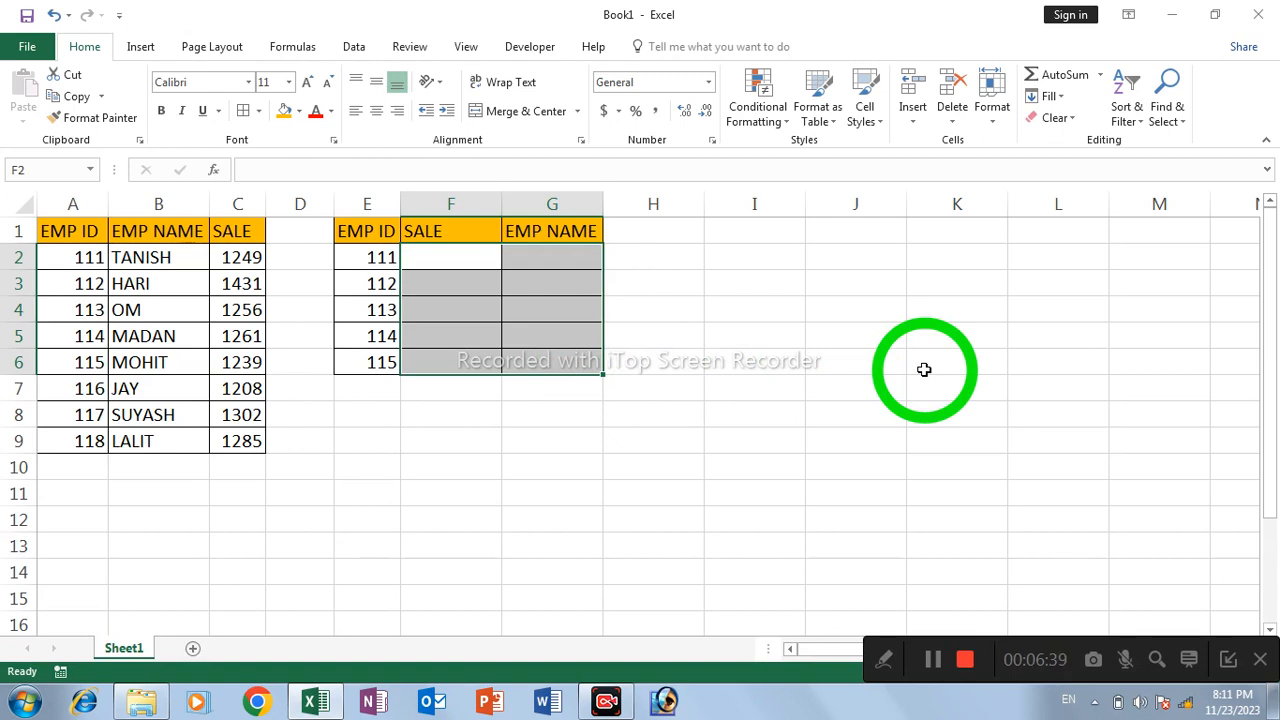
pyautogui.write('=ind')
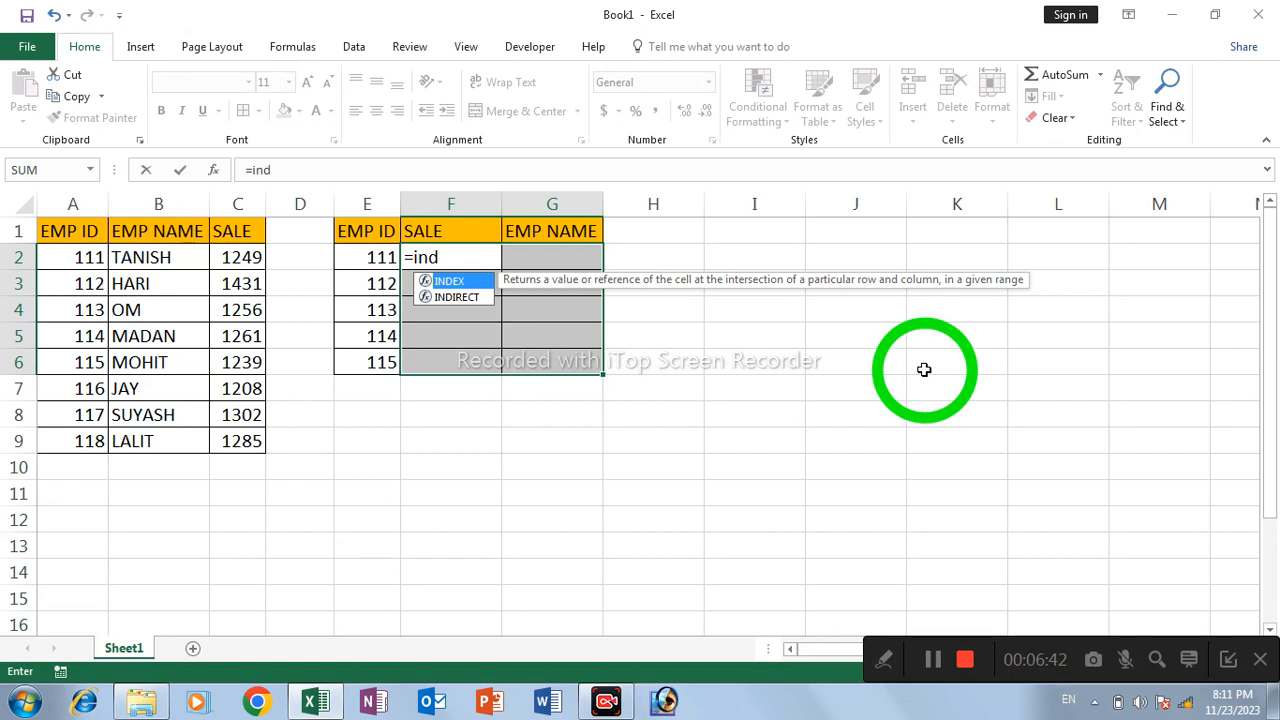
pyautogui.press('Tab')
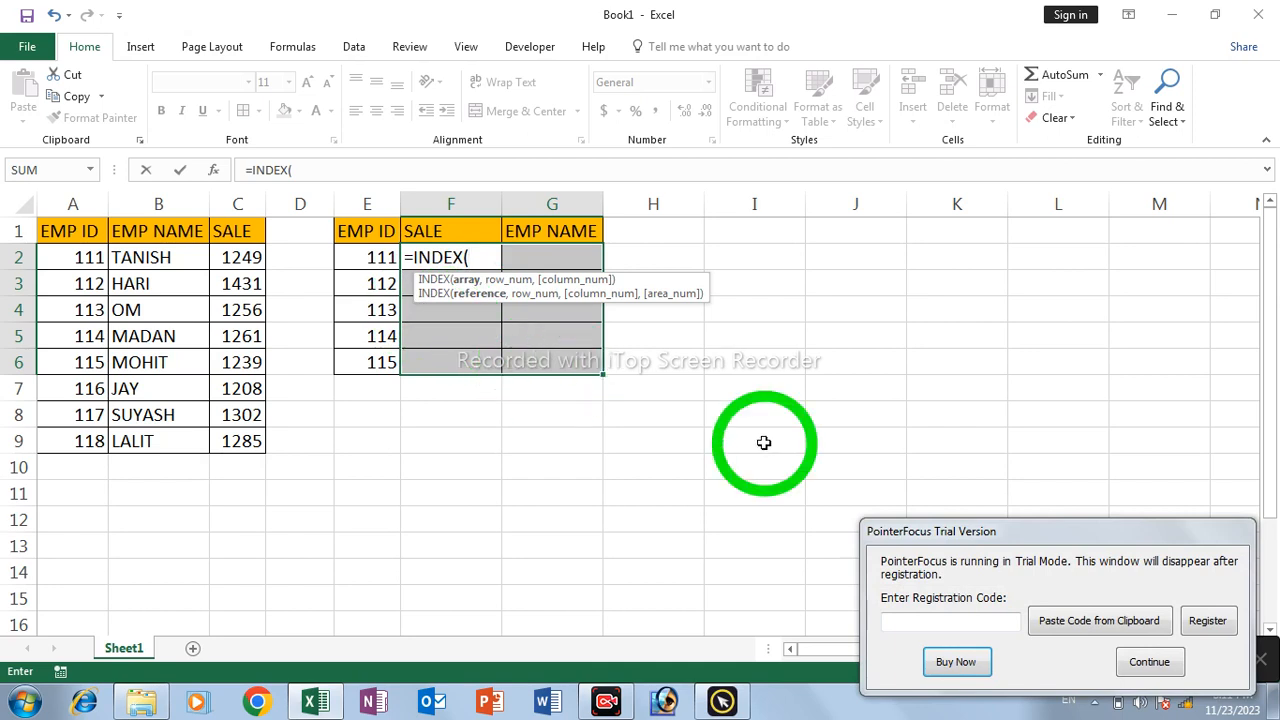
pyautogui.click(1148, 662)
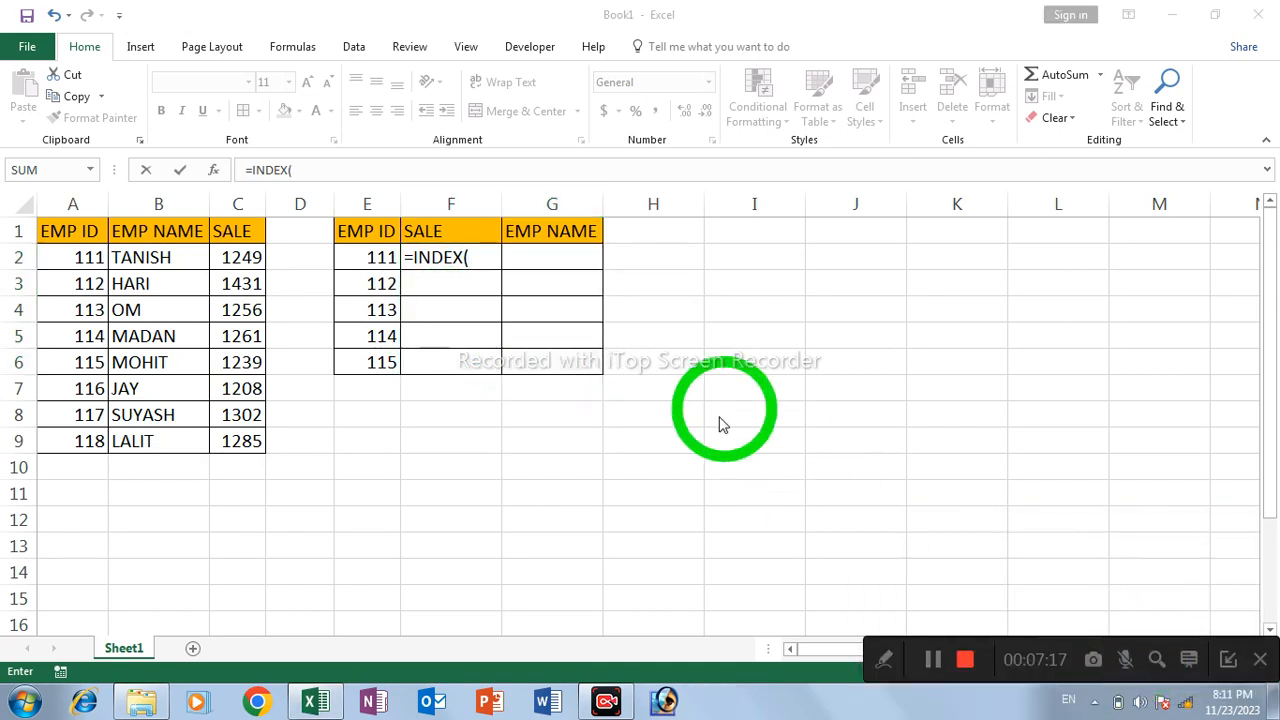
pyautogui.click(463, 257)
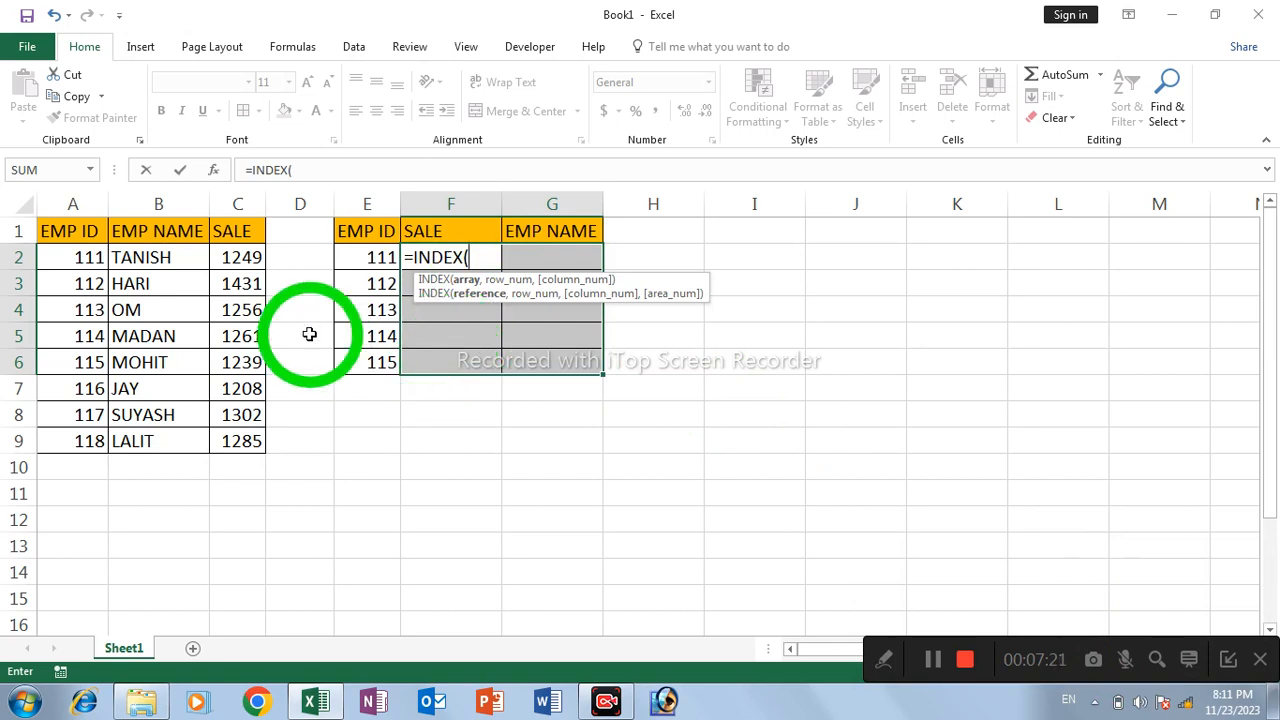
# - Set INDEX's array to the first table's data, $A$2:$C$9, as an absolute range
pyautogui.click(80, 262)
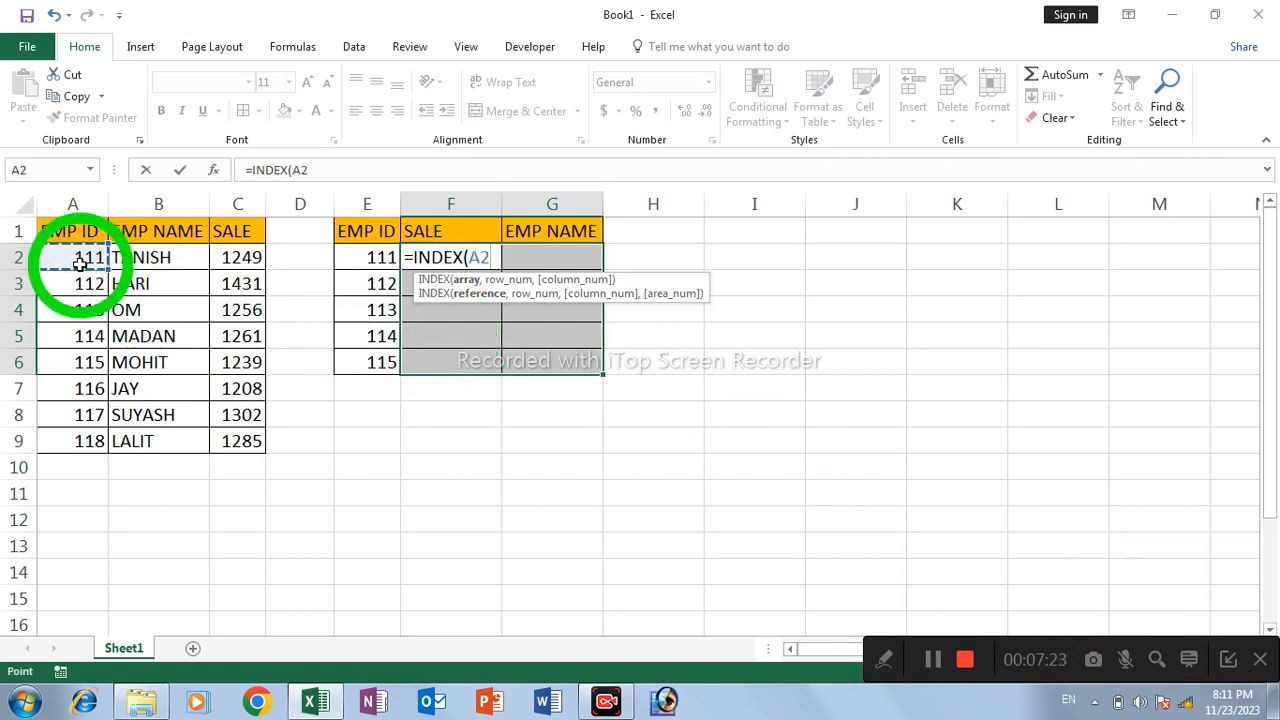
pyautogui.hotkey('ctrl', 'shift', 'Down')
pyautogui.hotkey('ctrl', 'shift', 'Right')
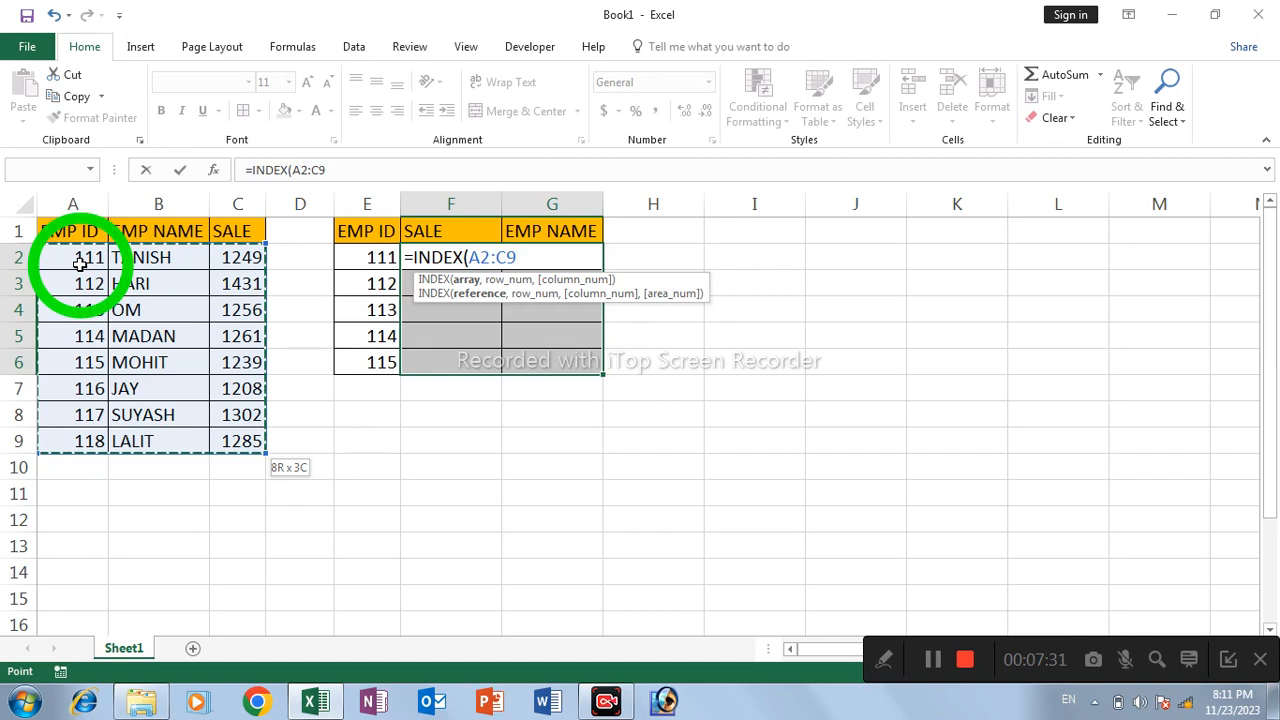
pyautogui.press('F4')
pyautogui.write(',')
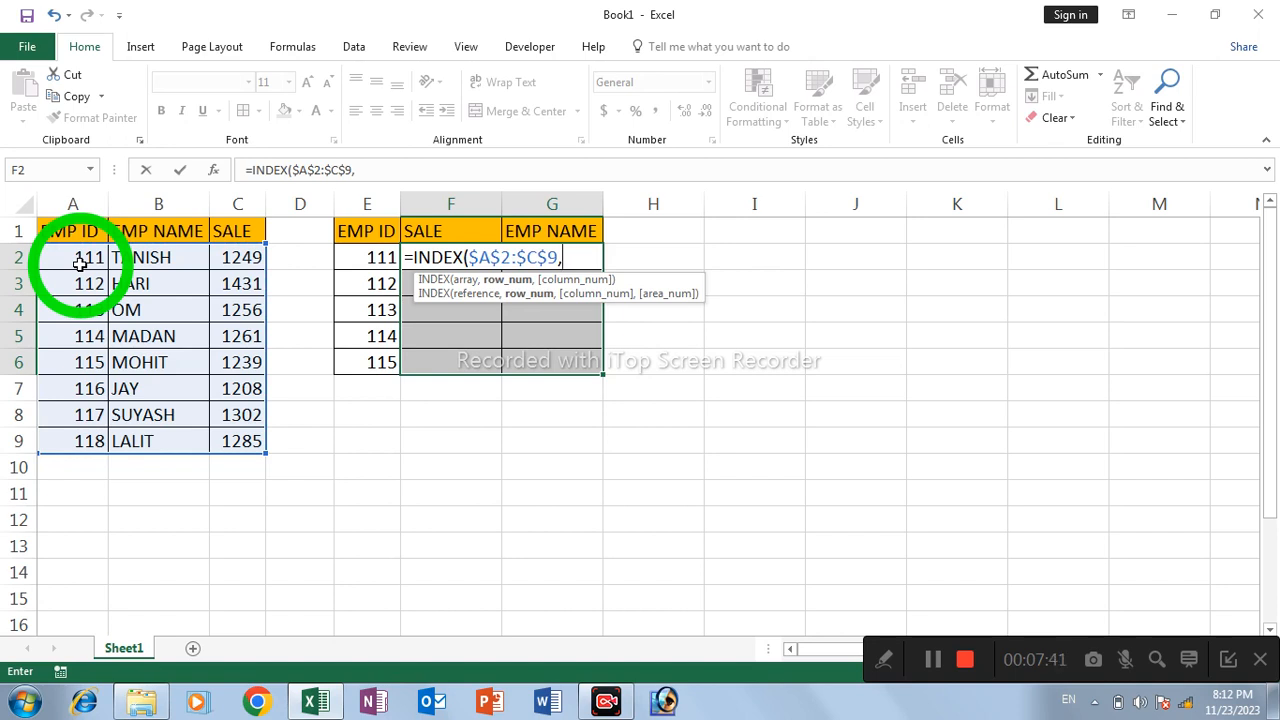
# - Start a MATCH function as INDEX's row number, with the column-locked EMP ID cell $E2 as its lookup value
pyautogui.write('mat')
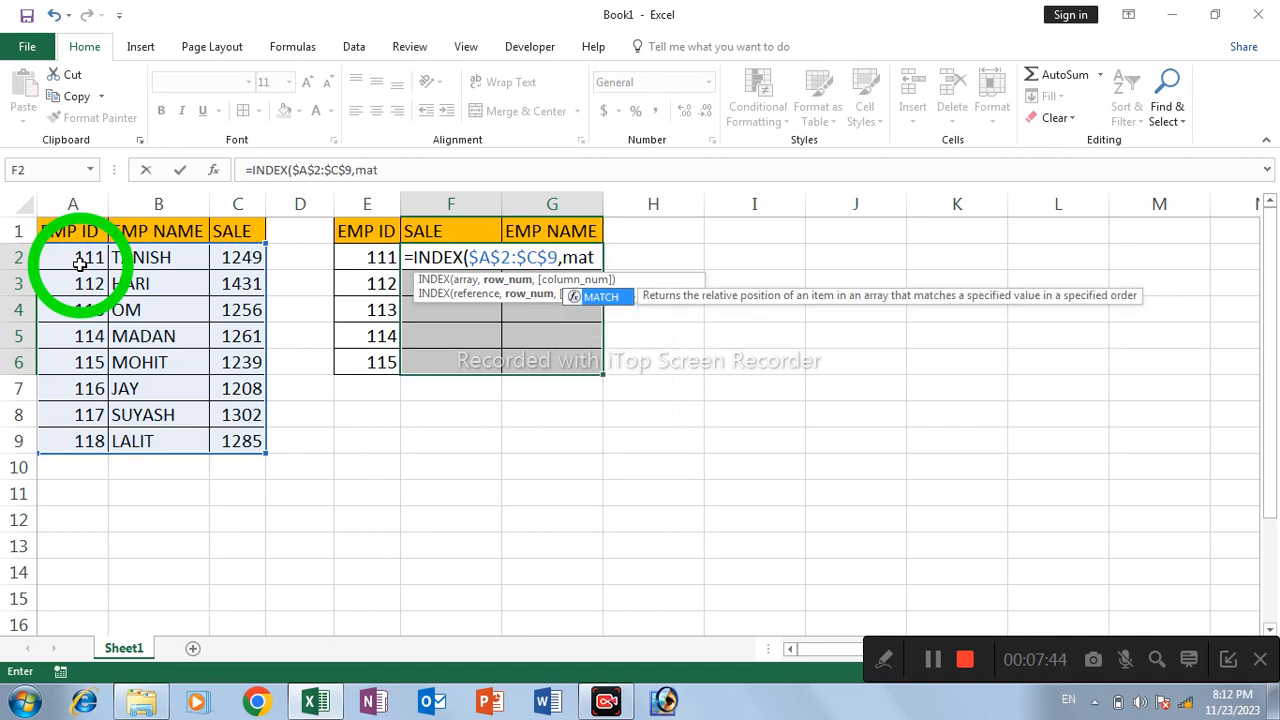
pyautogui.press('Tab')
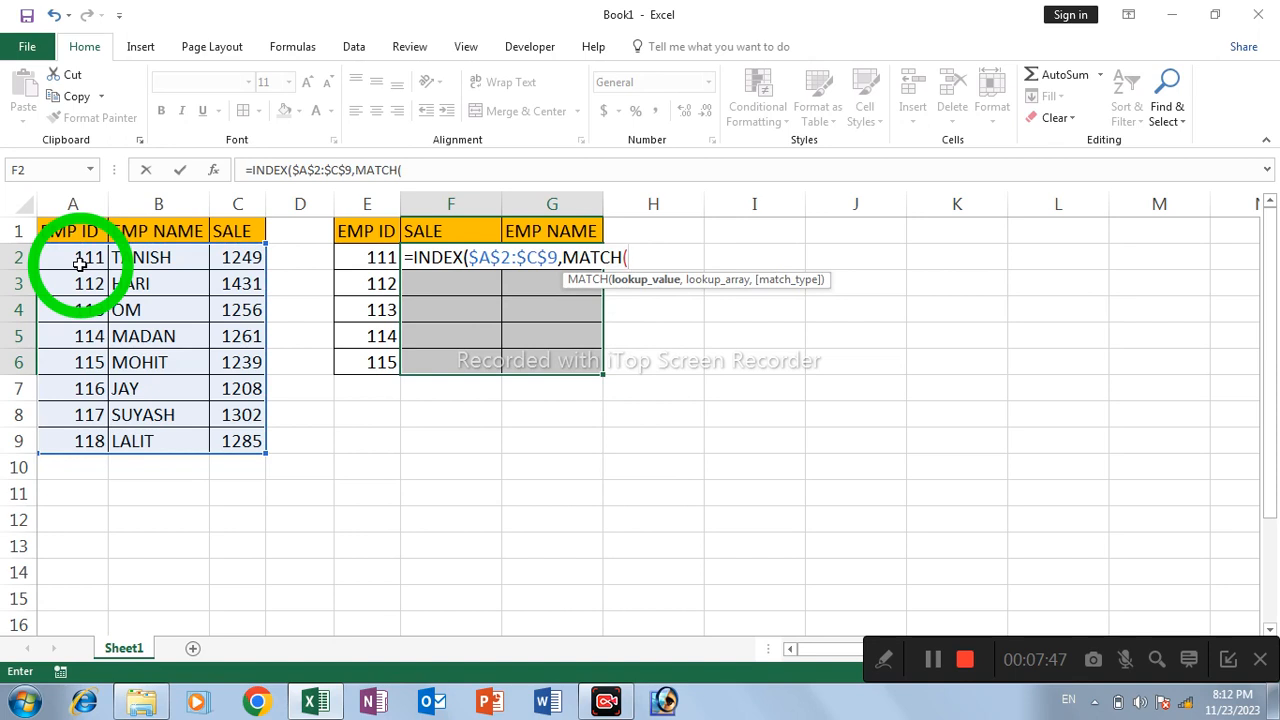
pyautogui.click(355, 257)
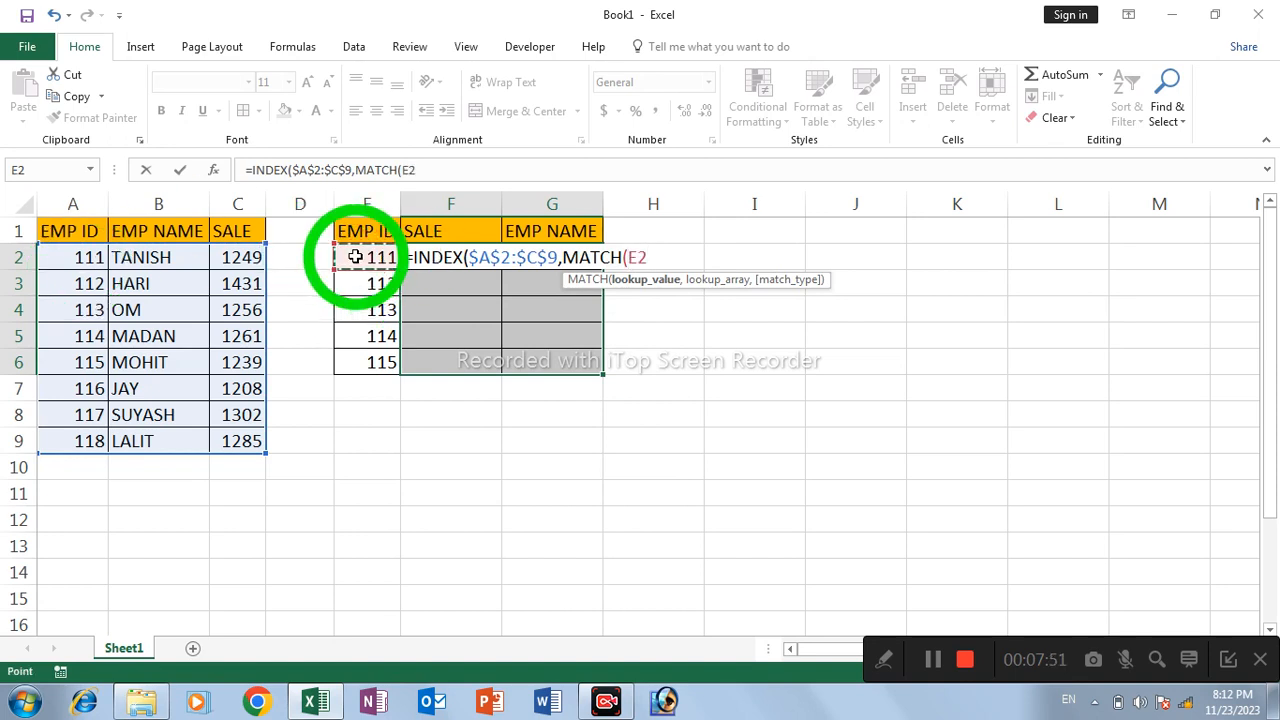
pyautogui.press('F4')
pyautogui.click(661, 257)
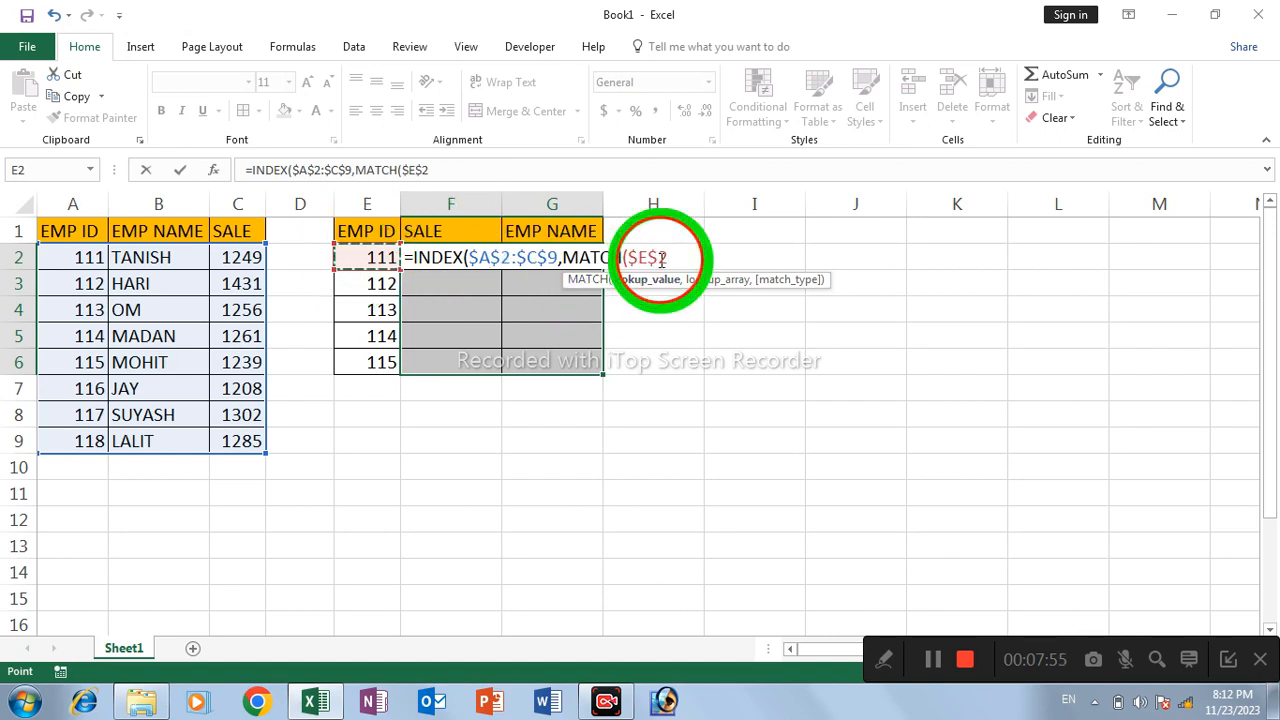
pyautogui.press('BackSpace')
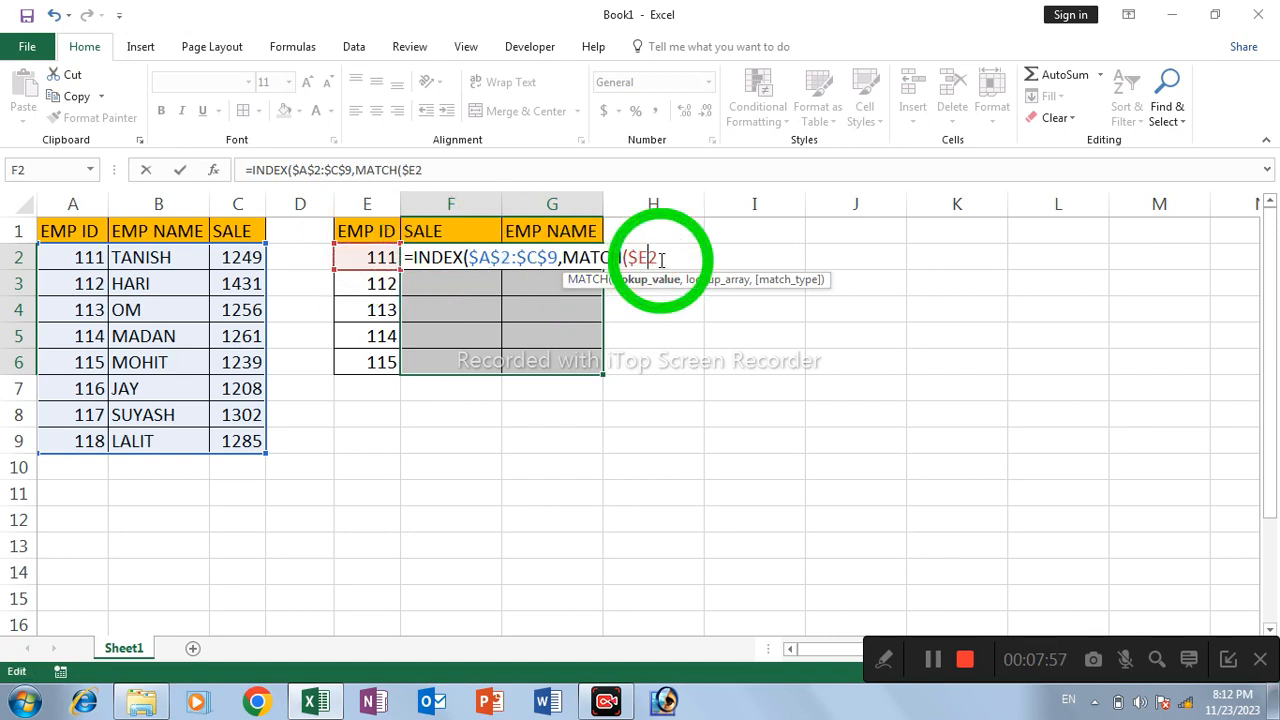
pyautogui.click(668, 257)
pyautogui.write(',')
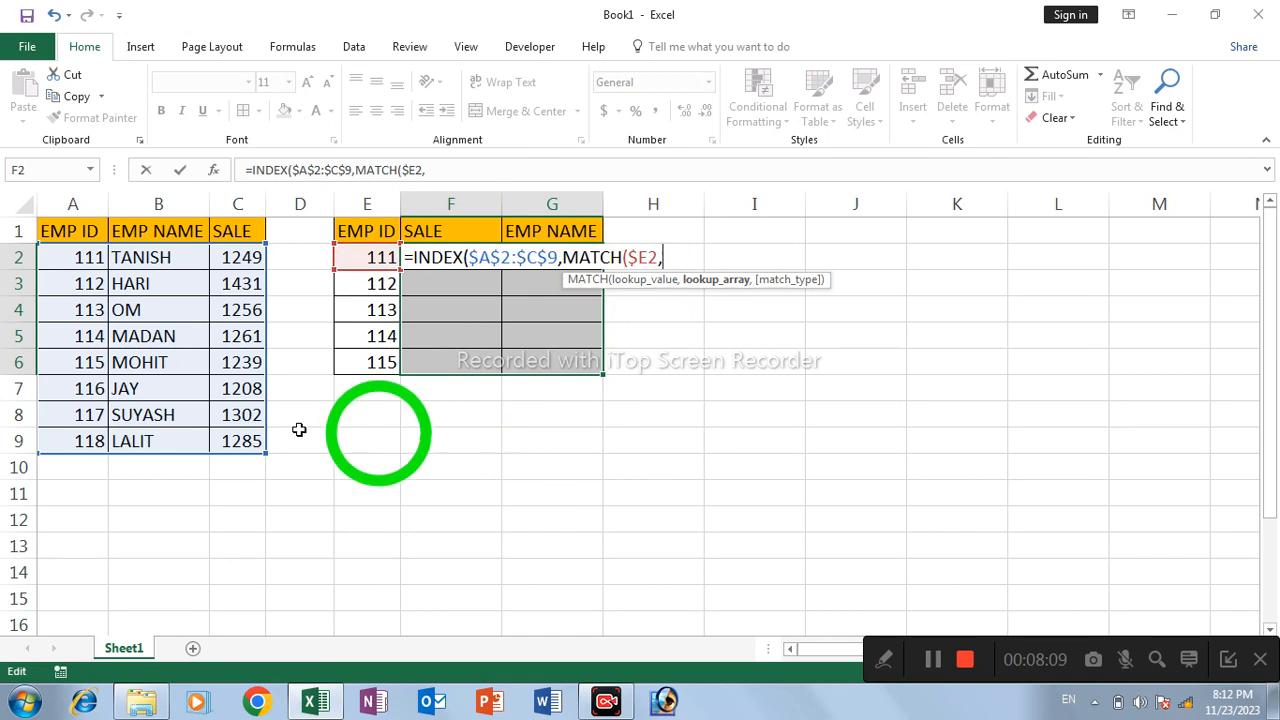
# - Complete the row MATCH with the first table's EMP ID range $A$2:$A$9 as lookup array and match type 0
pyautogui.click(59, 257)
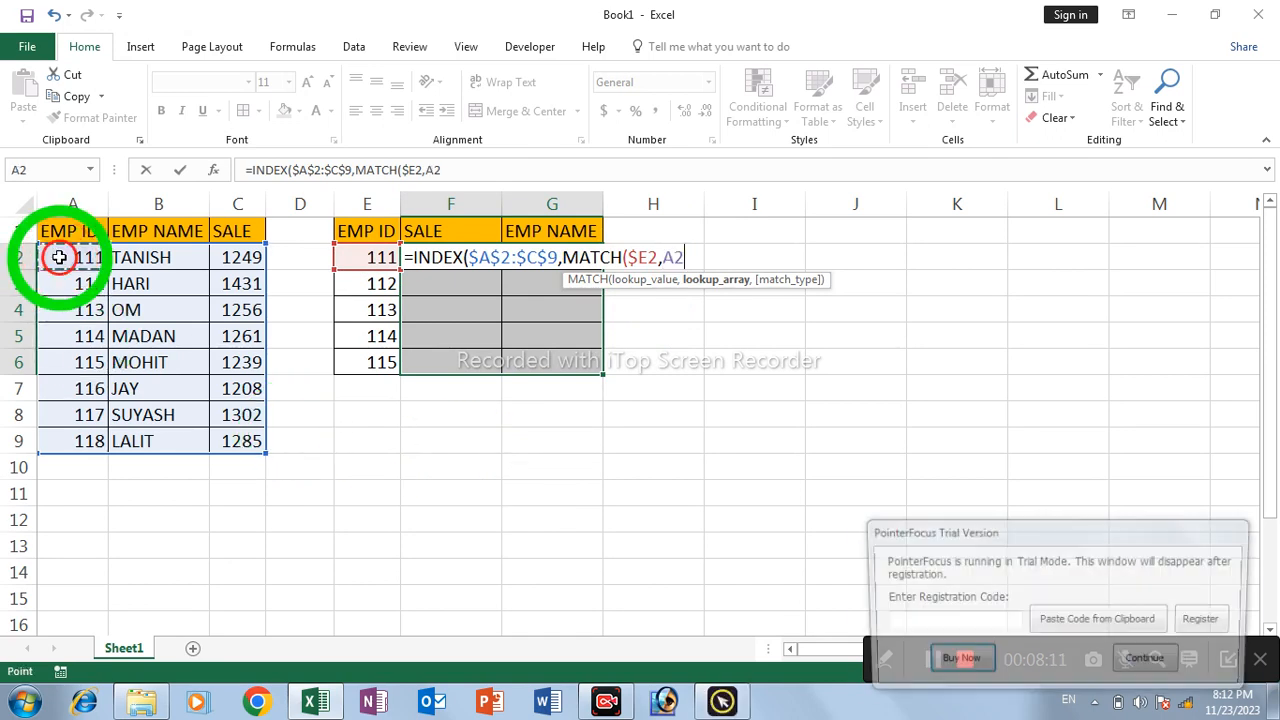
pyautogui.hotkey('ctrl', 'shift', 'Down')
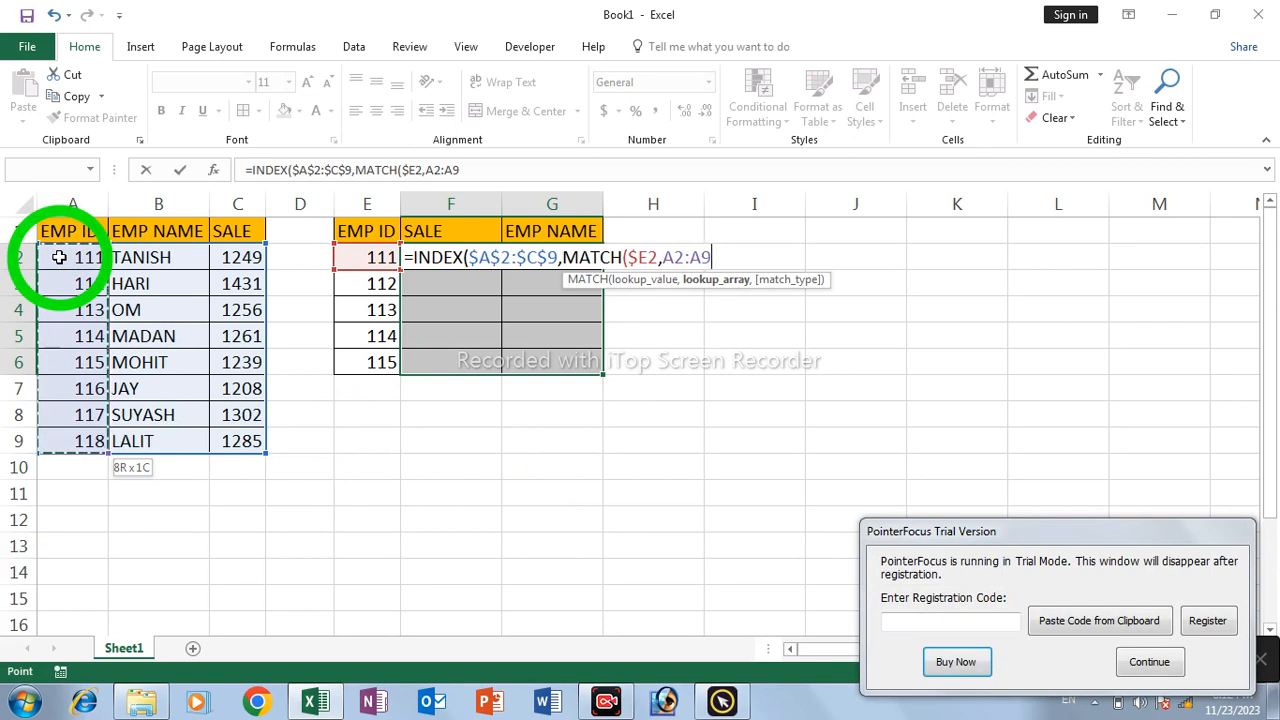
pyautogui.press('F4')
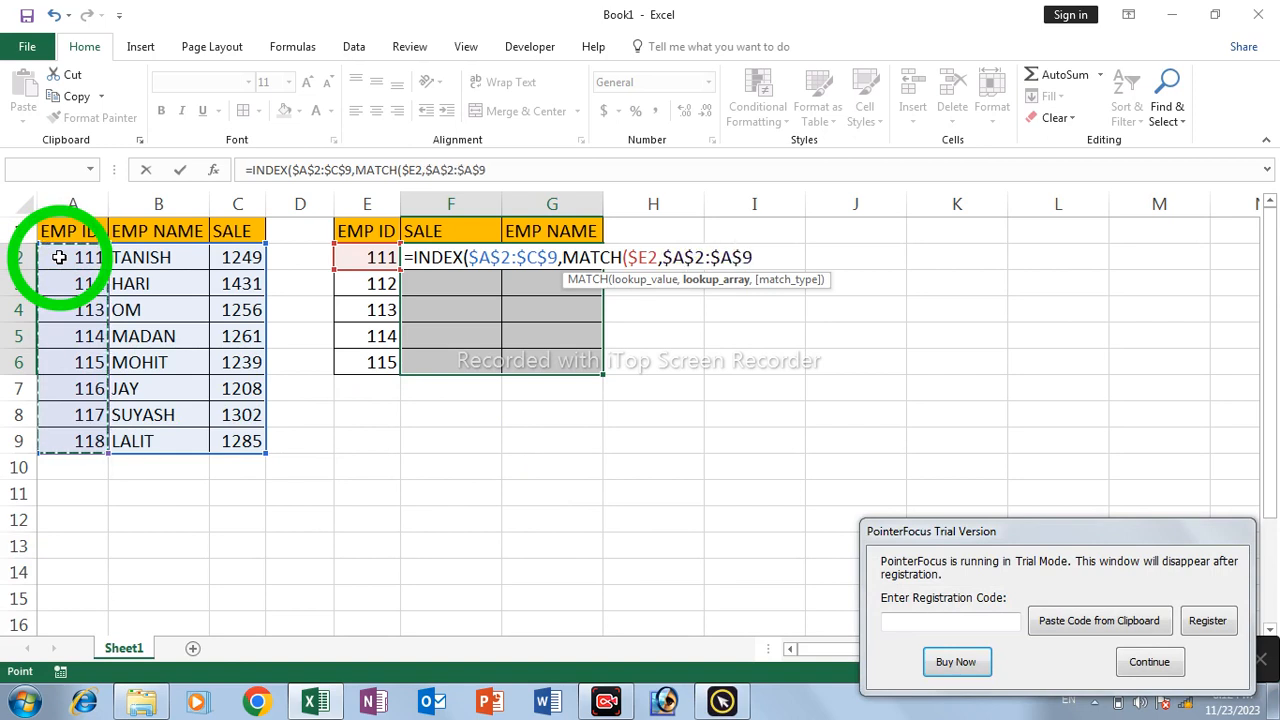
pyautogui.write(',')
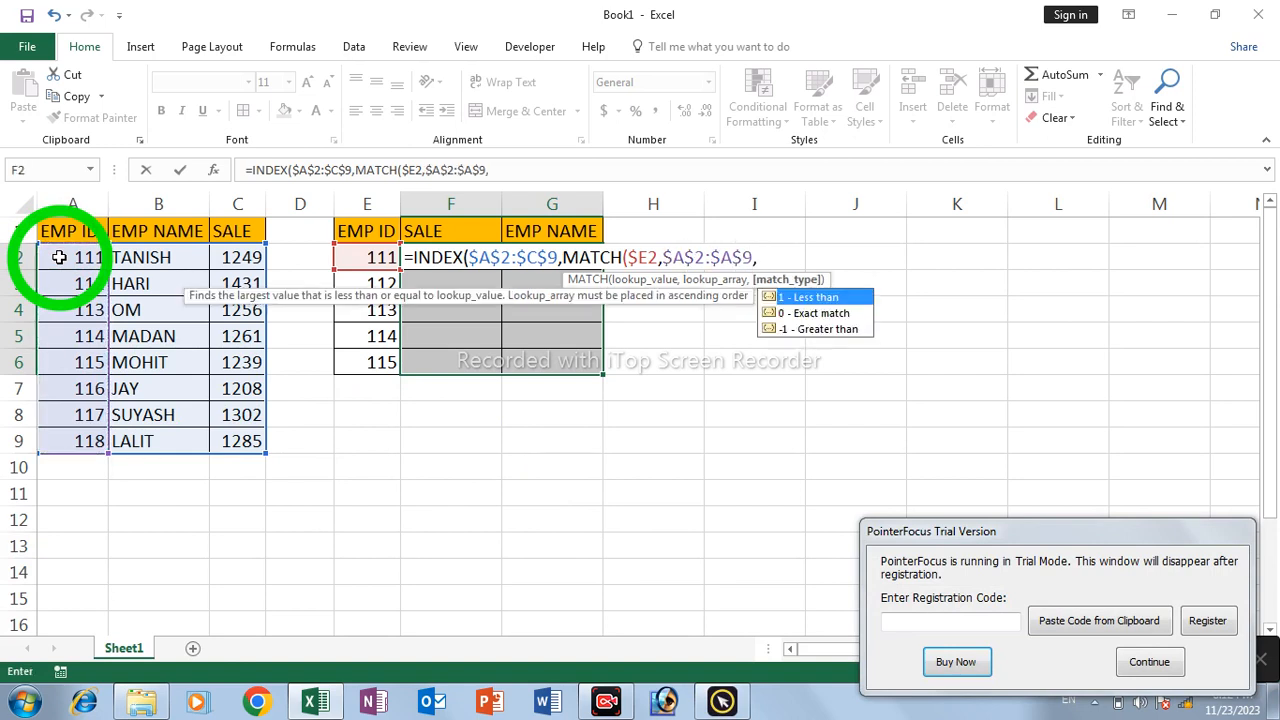
pyautogui.write('0')
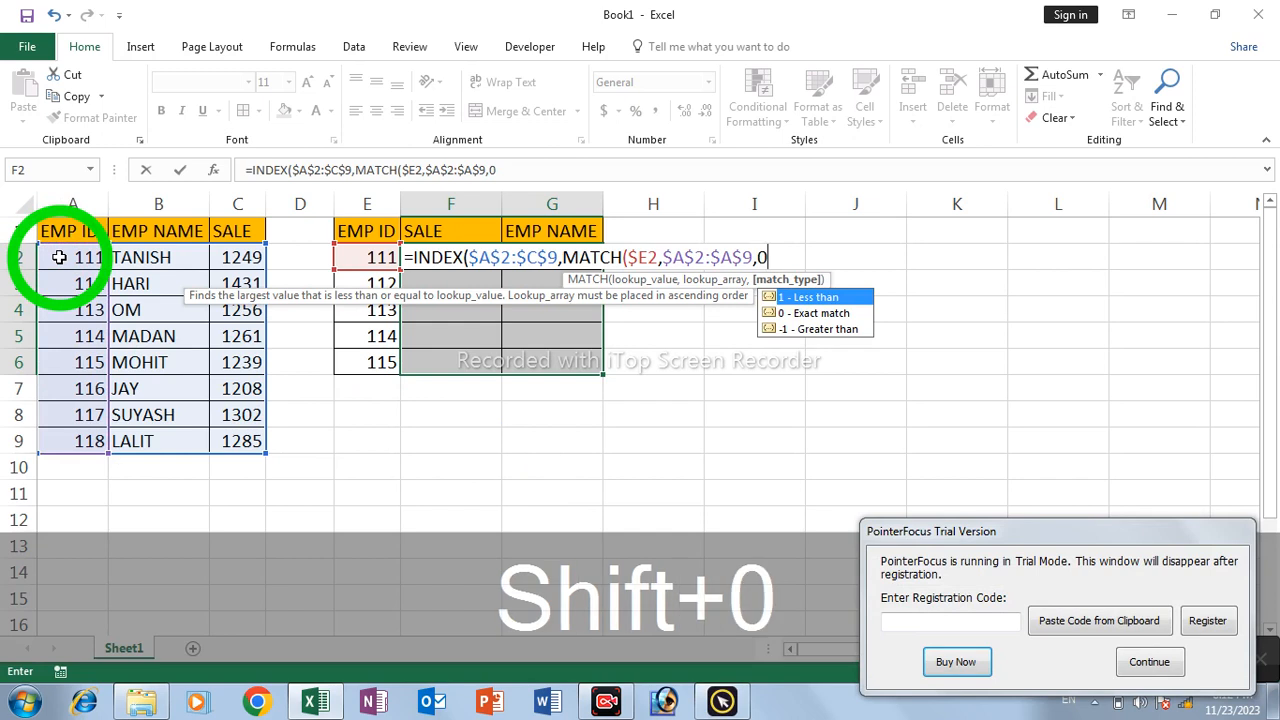
pyautogui.write('),')
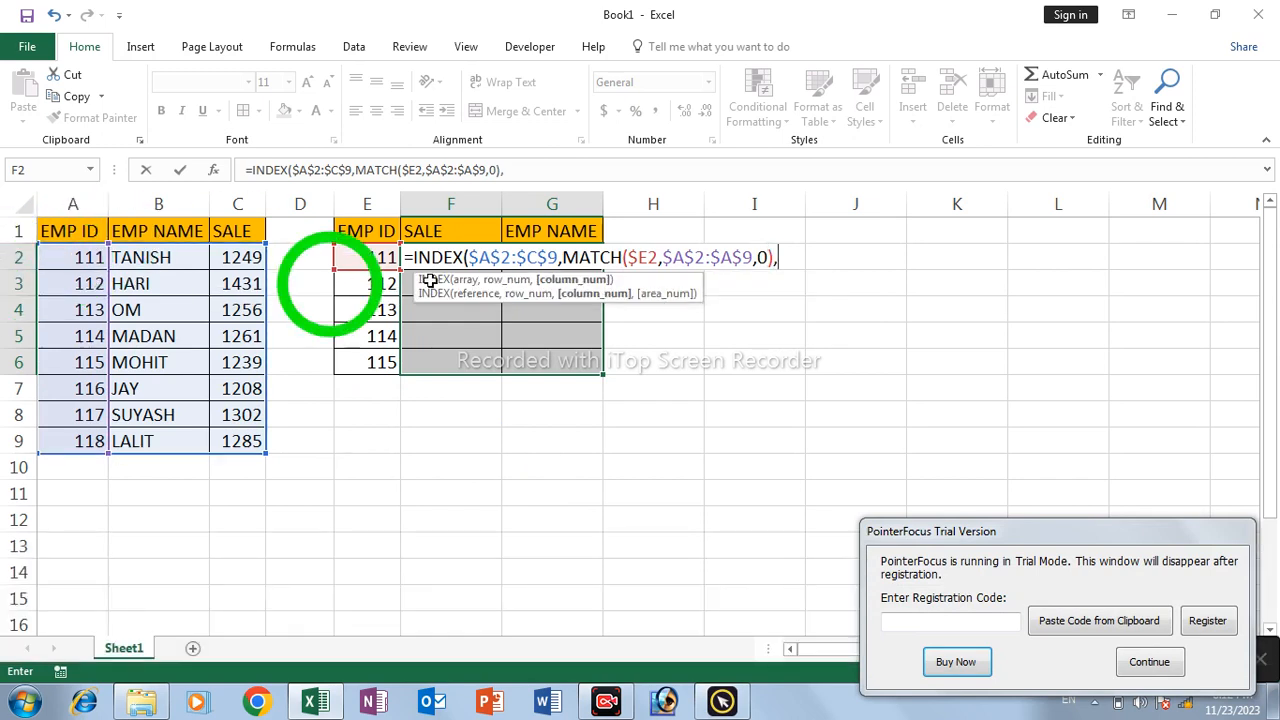
# - Start a second MATCH as INDEX's column number, with the row-locked SALE header F$1 as its lookup value
pyautogui.write('mat')
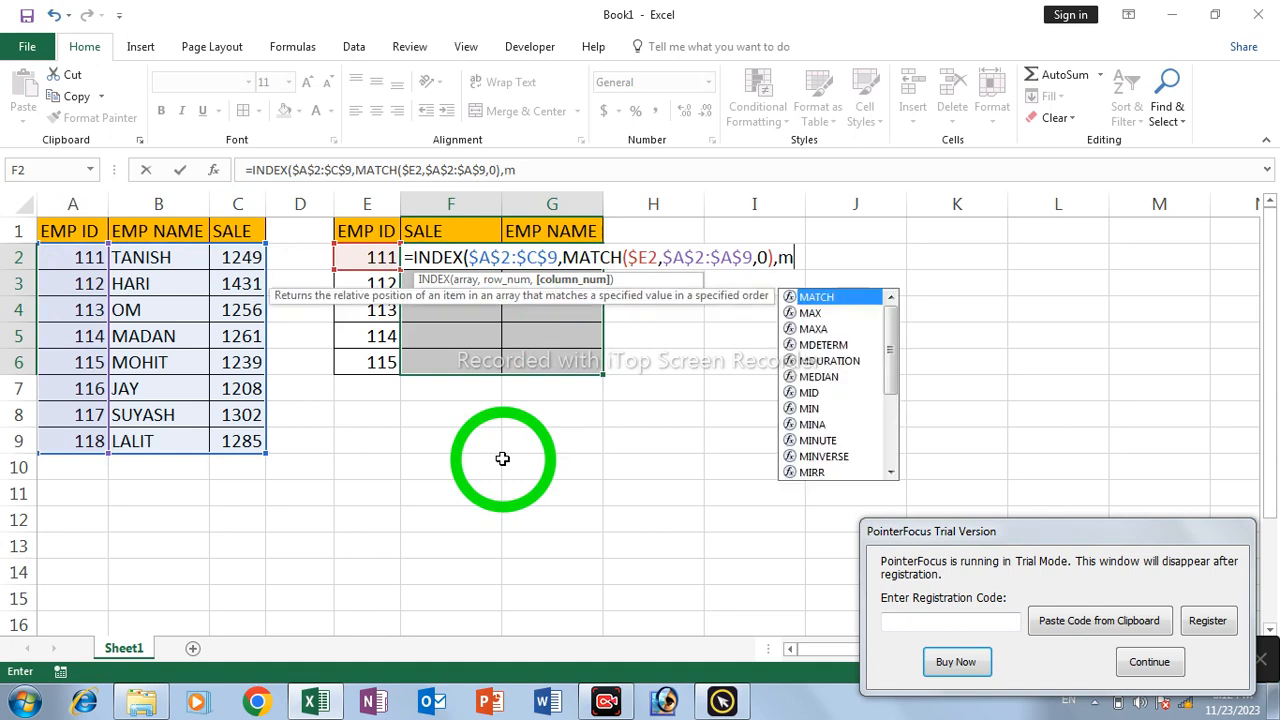
pyautogui.press('Tab')
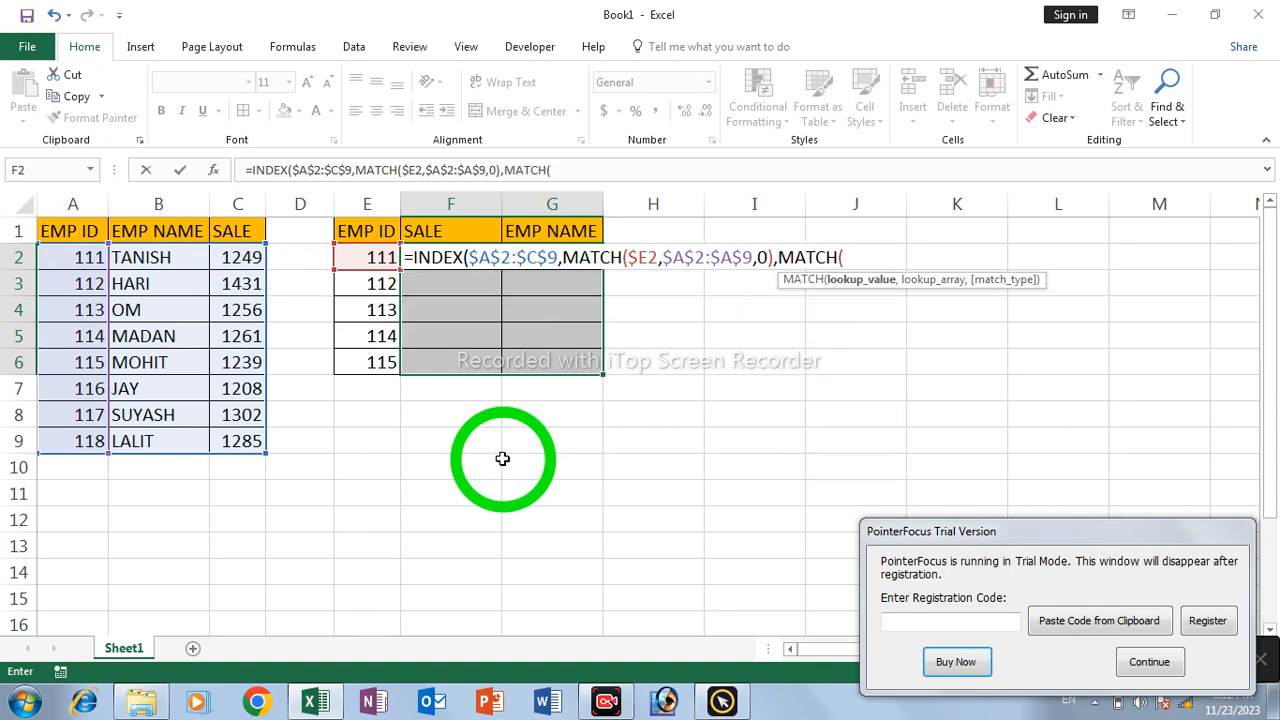
pyautogui.click(469, 229)
pyautogui.press('F4')
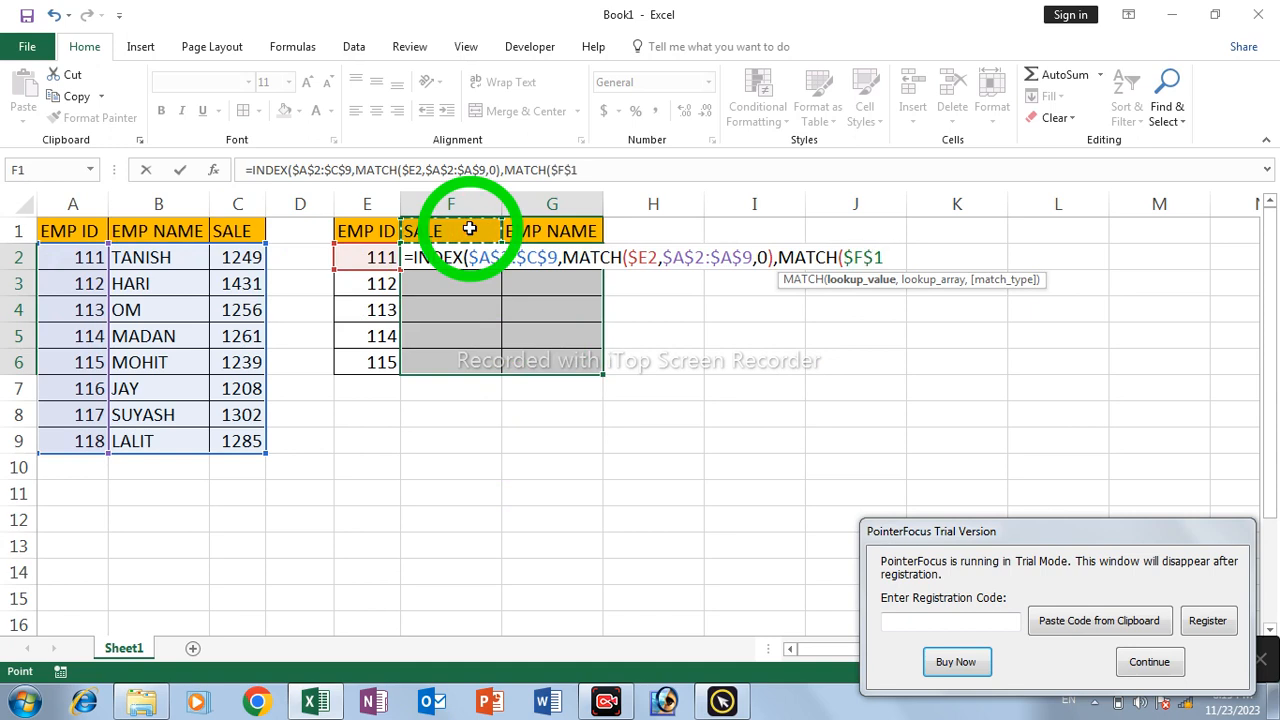
pyautogui.click(855, 260)
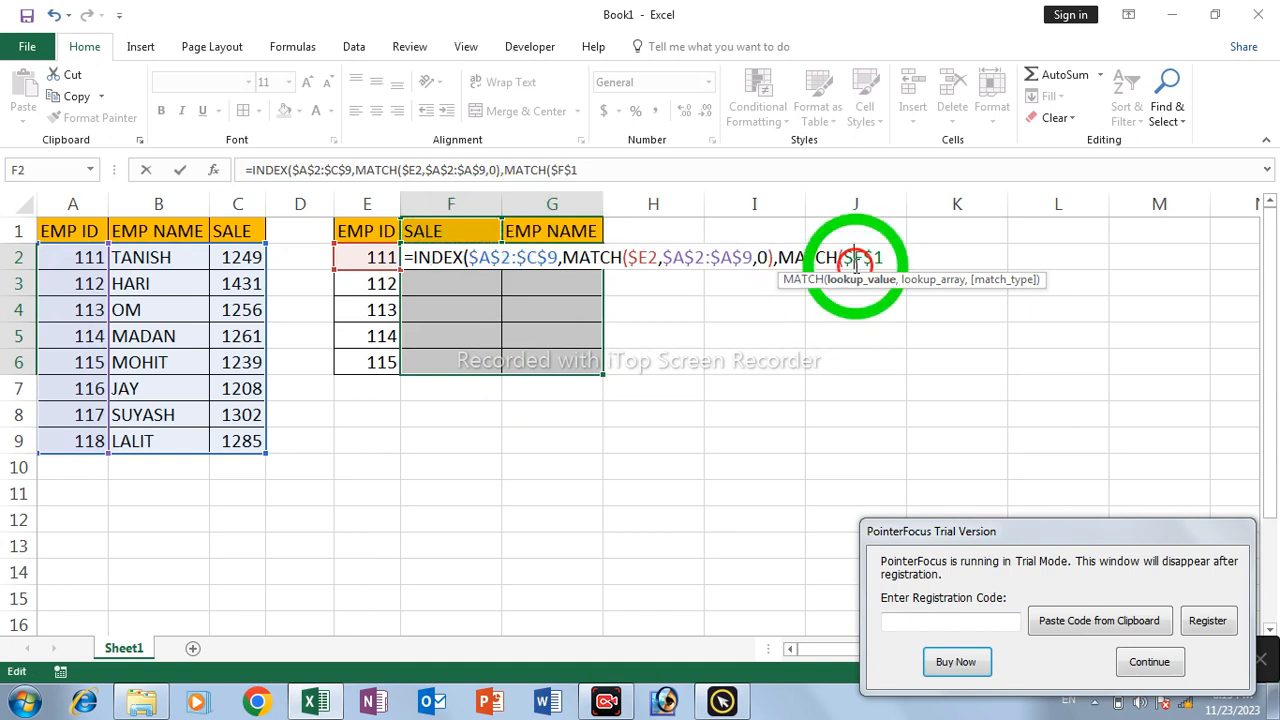
pyautogui.press('BackSpace')
pyautogui.click(895, 257)
pyautogui.write(',')
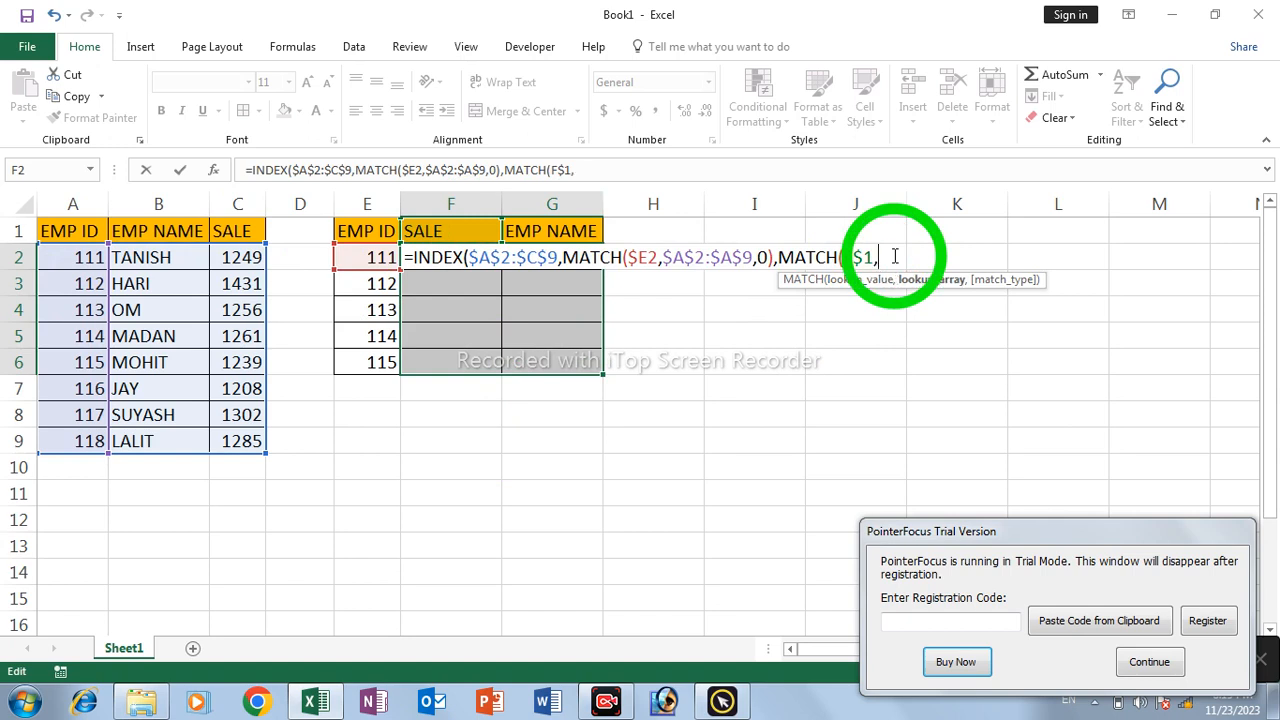
# - Complete the column MATCH with headers $A$1:$C$1 and match type 0, and enter the INDEX formula throughout F2:G6
pyautogui.click(90, 230)
pyautogui.keyDown('shift'); pyautogui.click(237, 231); pyautogui.keyUp('shift')
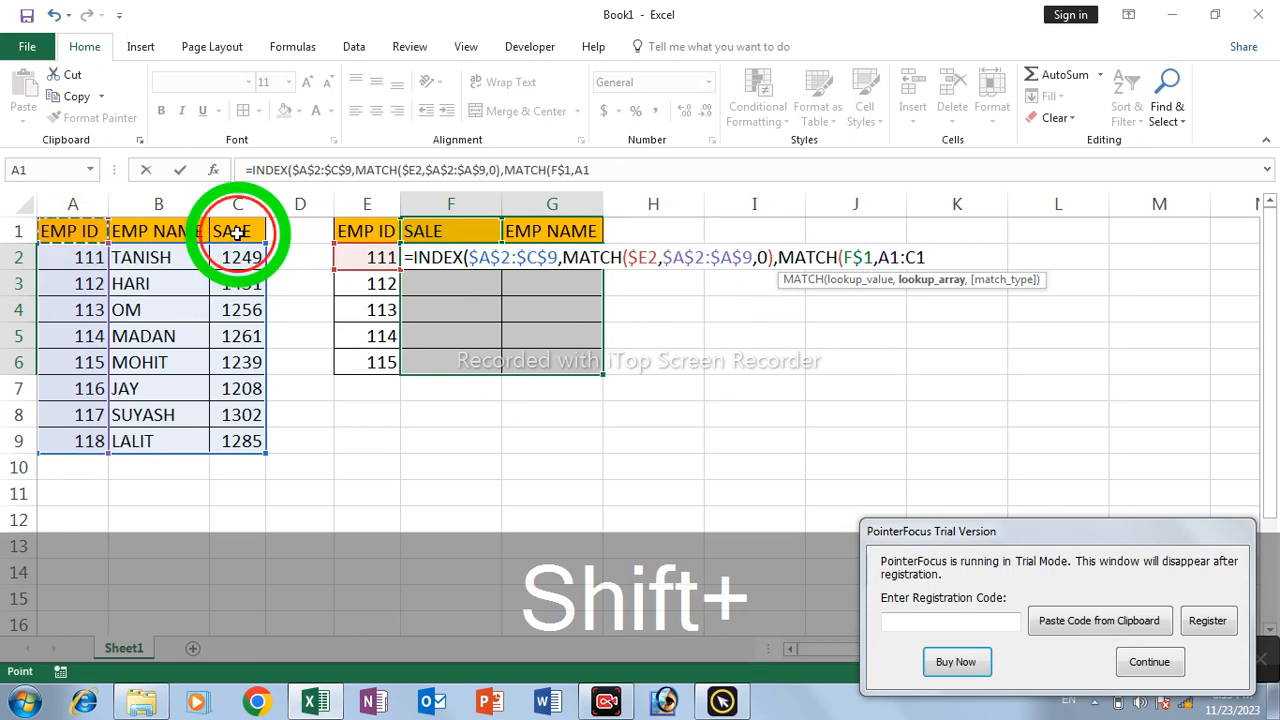
pyautogui.press('F4')
pyautogui.write(',')
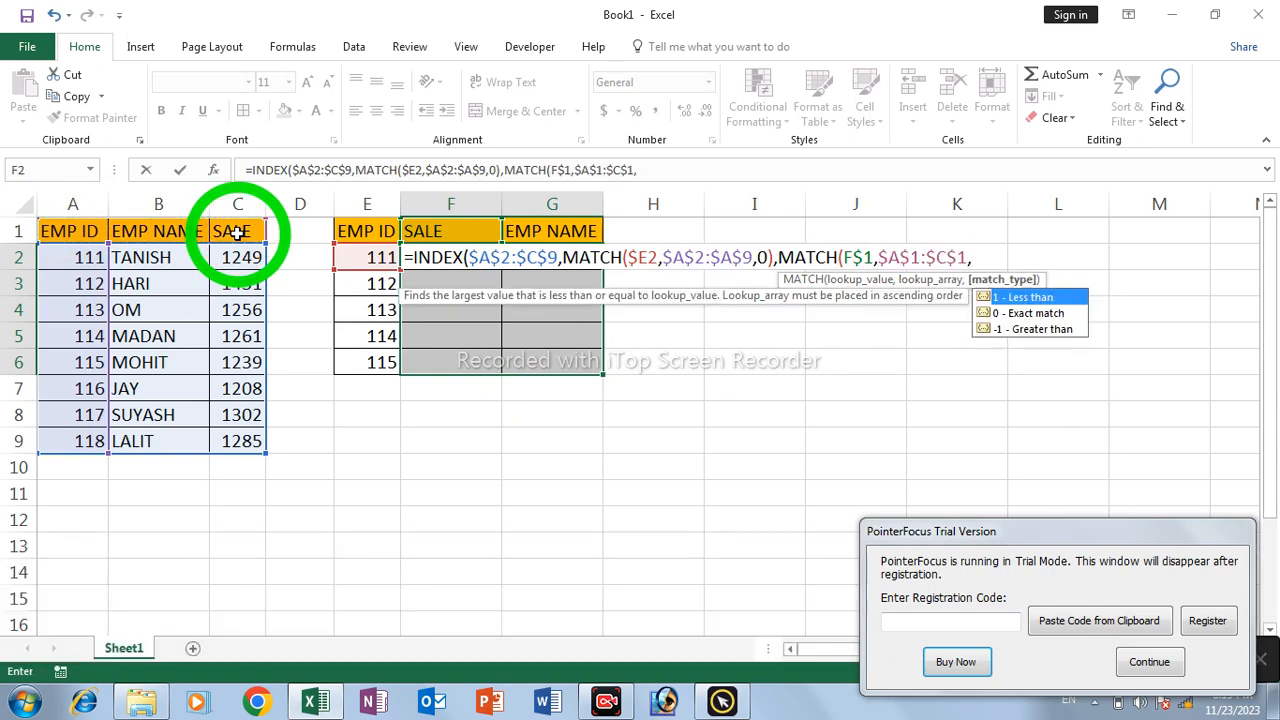
pyautogui.write('0')
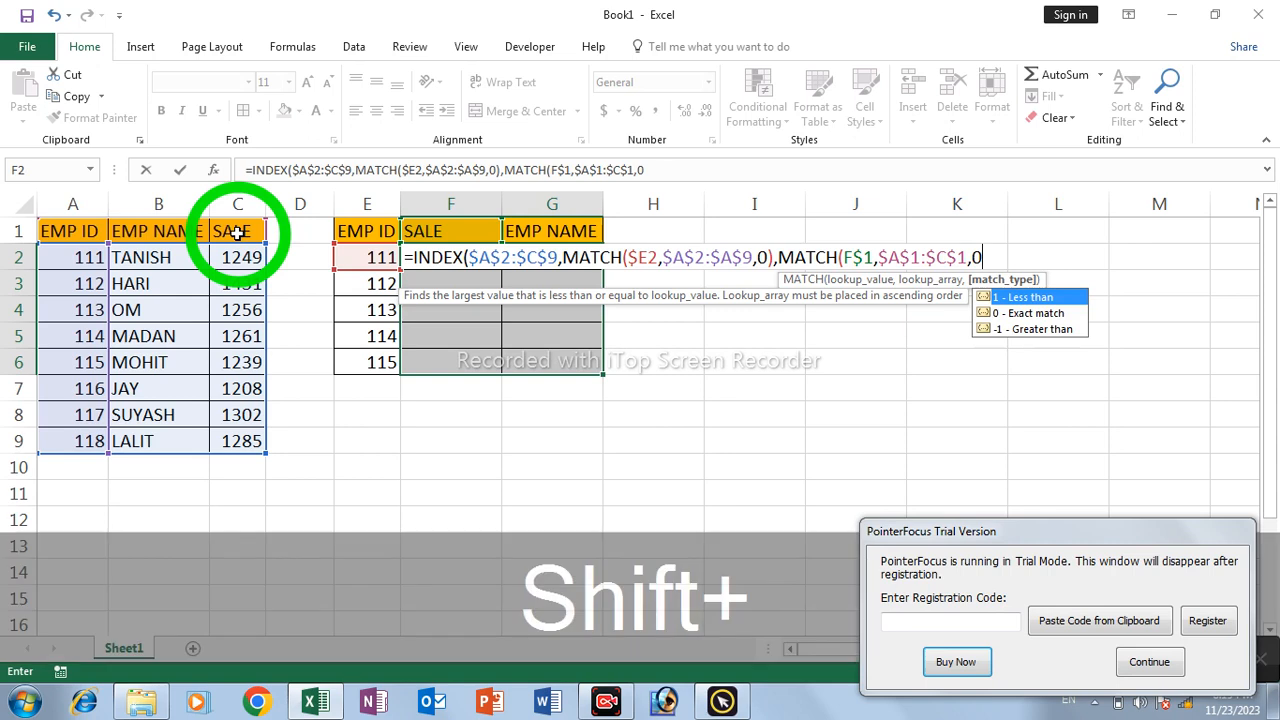
pyautogui.write('))')
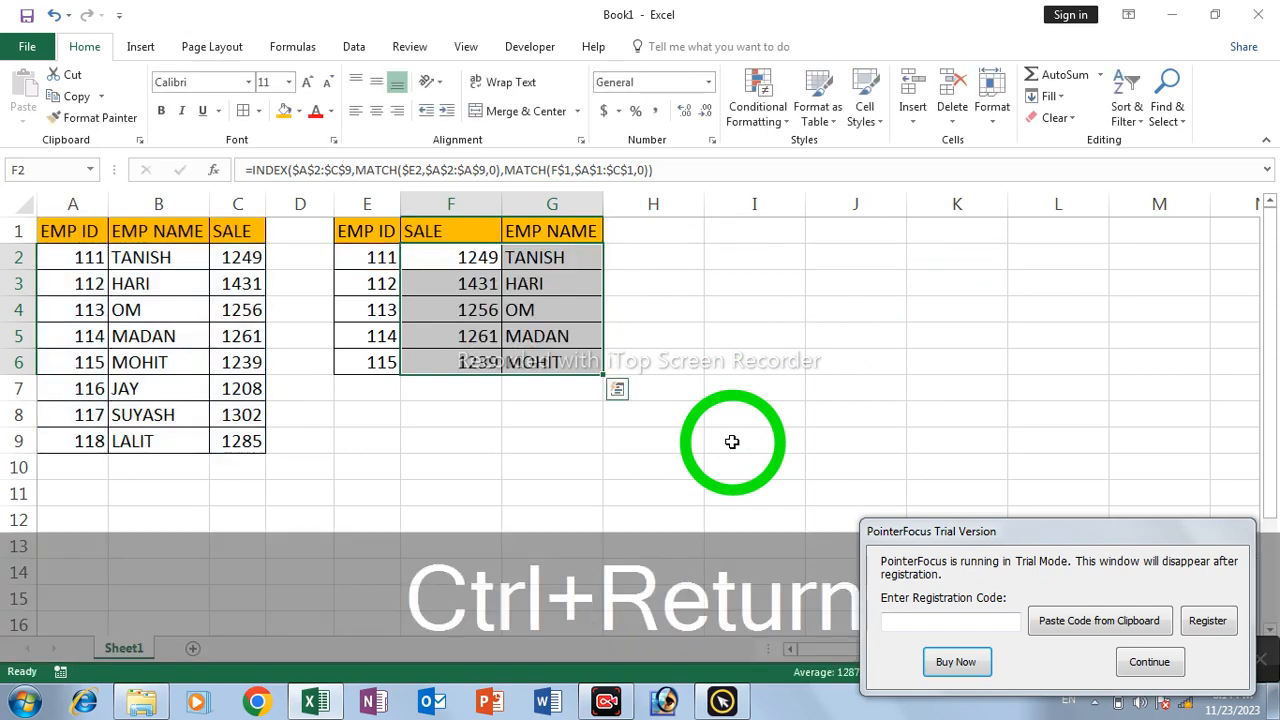
# - Dismiss the PointerFocus trial notice and deselect the filled range F2:G6 by selecting the empty cell I6
pyautogui.click(1149, 661)
pyautogui.hotkey('ctrl', 'shift', 'Down')
pyautogui.hotkey('ctrl', 'shift', 'Right')
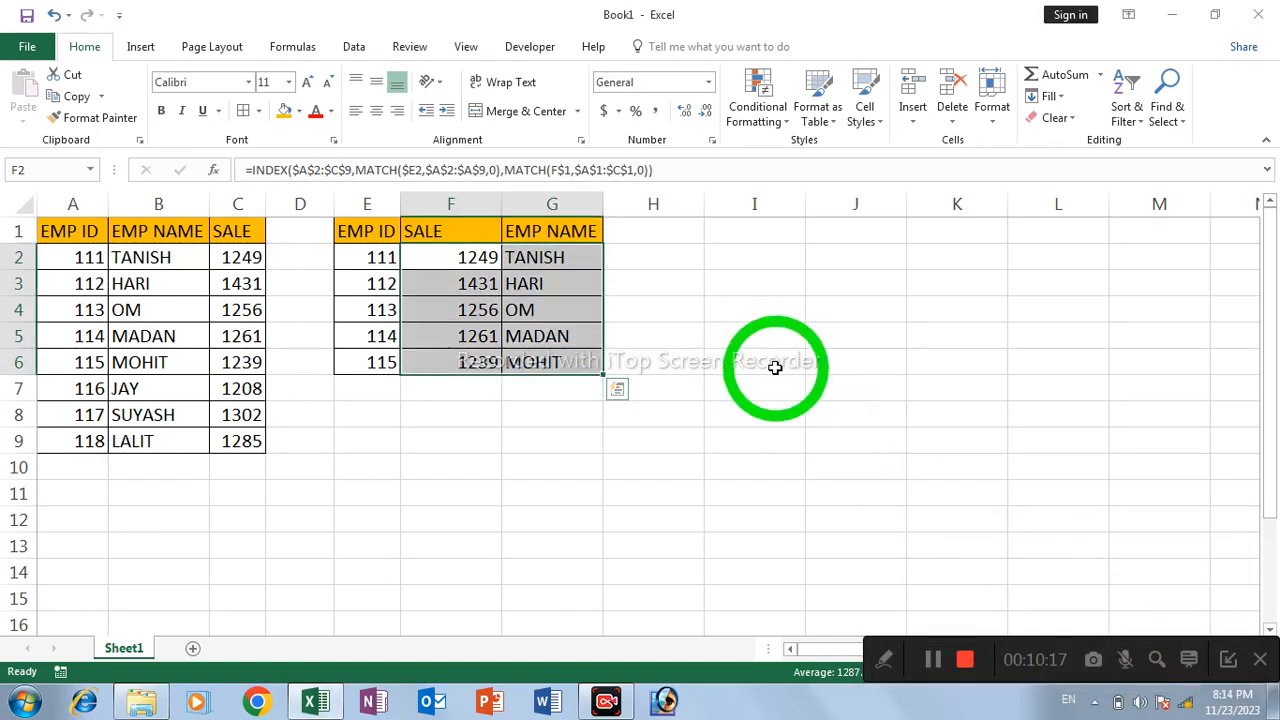
pyautogui.click(777, 366)
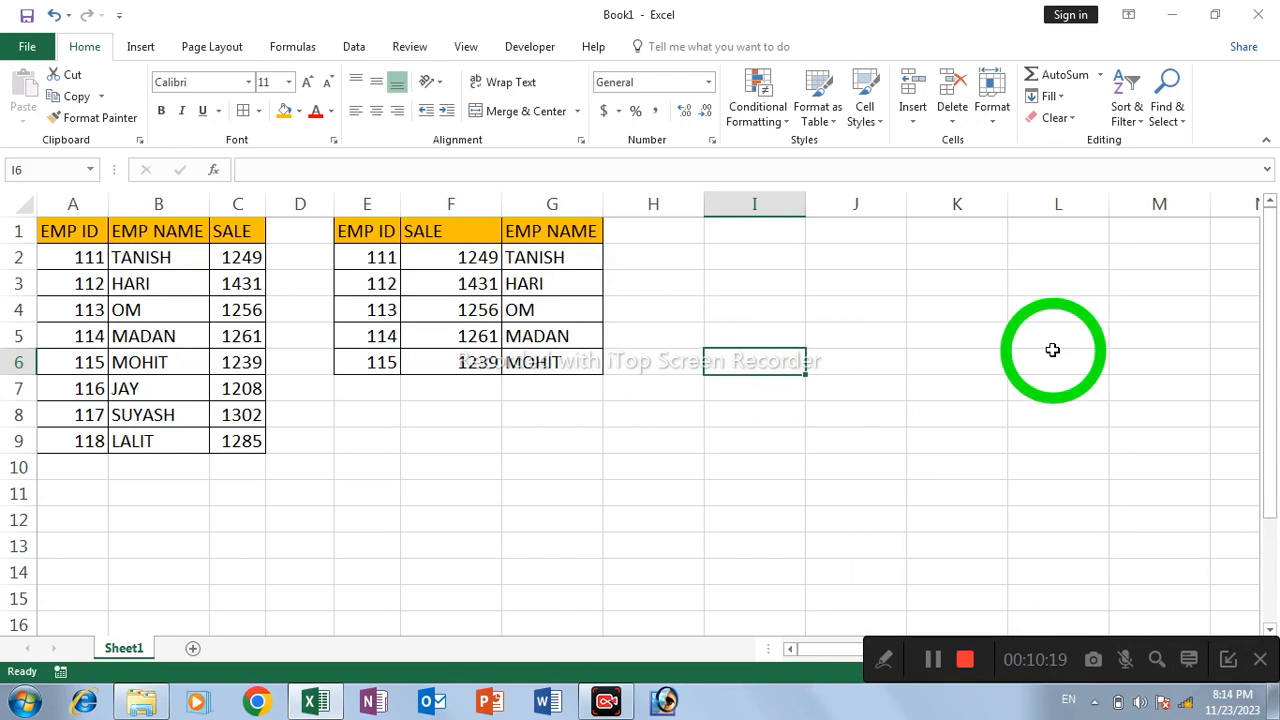